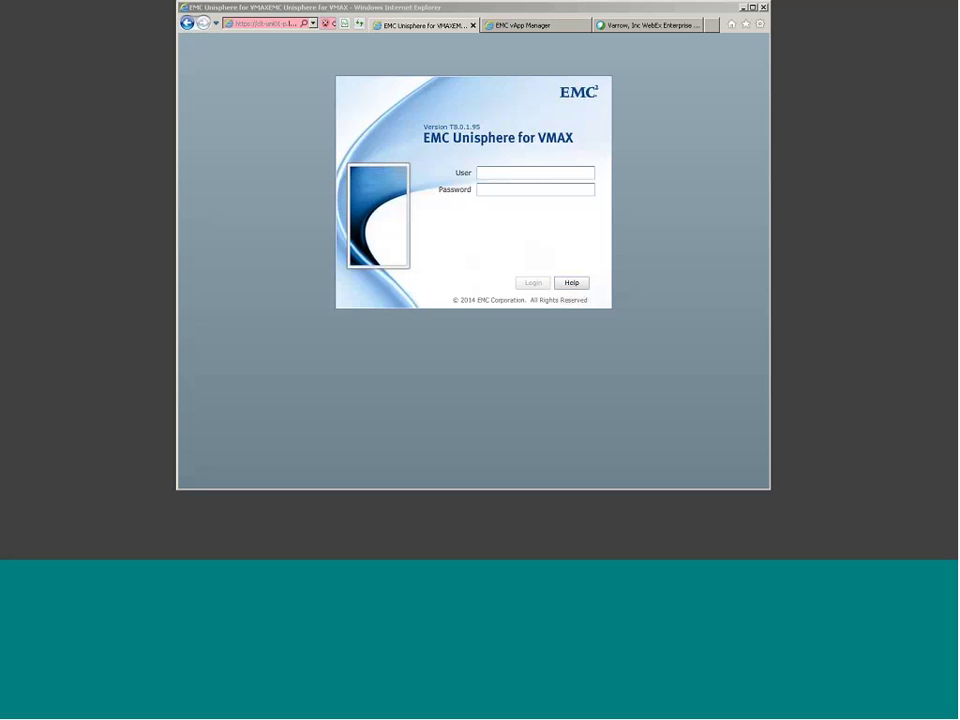
# Step: Enter the account user name and password in the login form and sign in
pyautogui.click(525, 172)
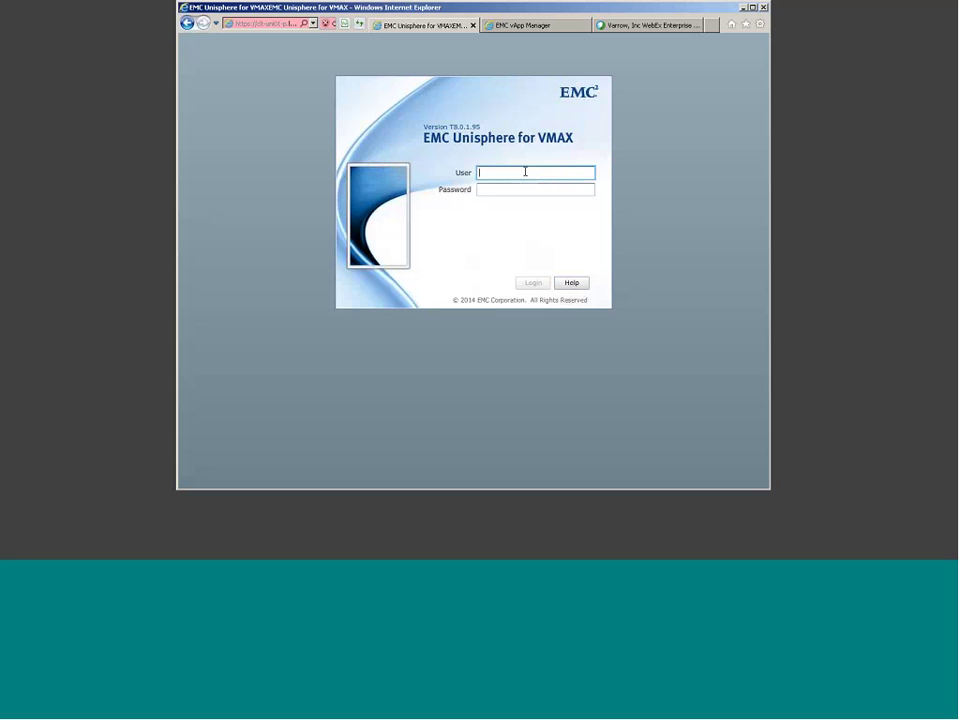
pyautogui.write('smc')
pyautogui.press('Tab')
pyautogui.write('smc')
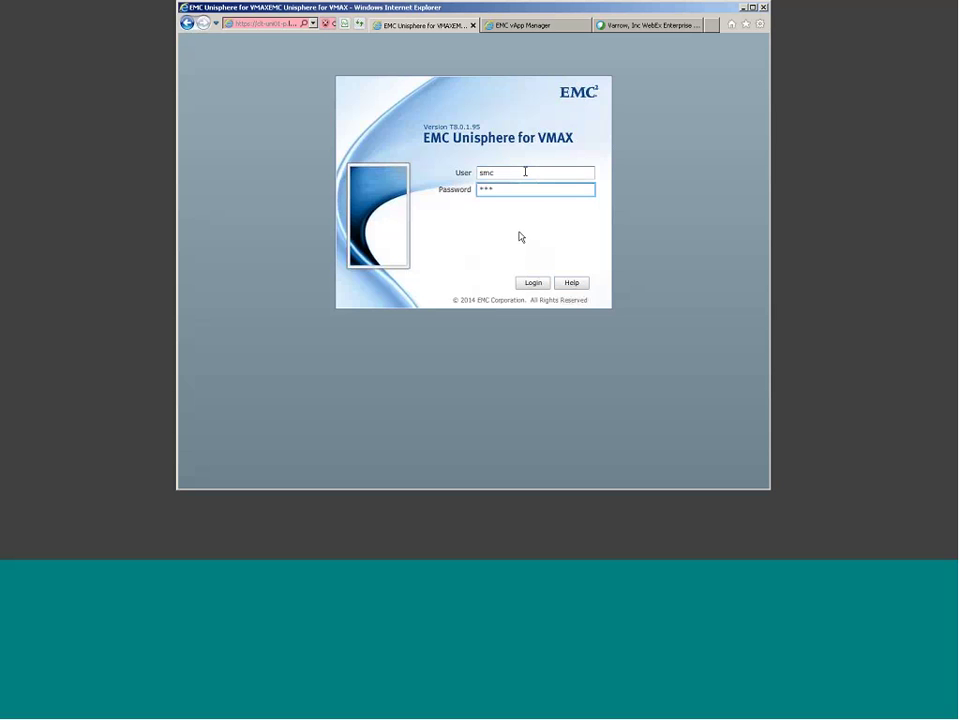
pyautogui.click(527, 286)
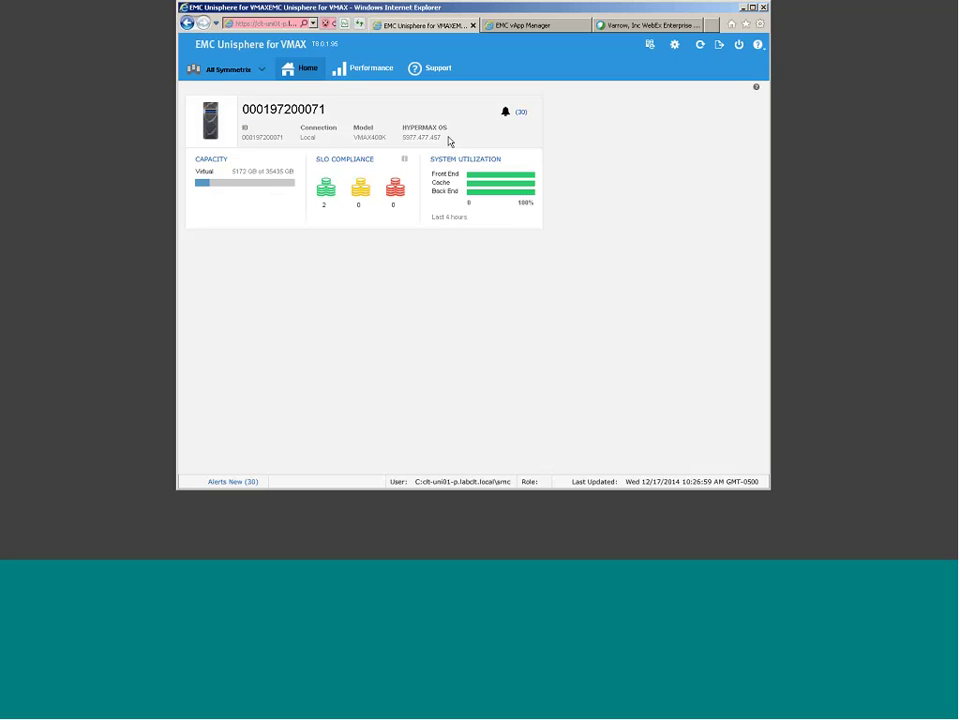
pyautogui.moveTo(404, 166)
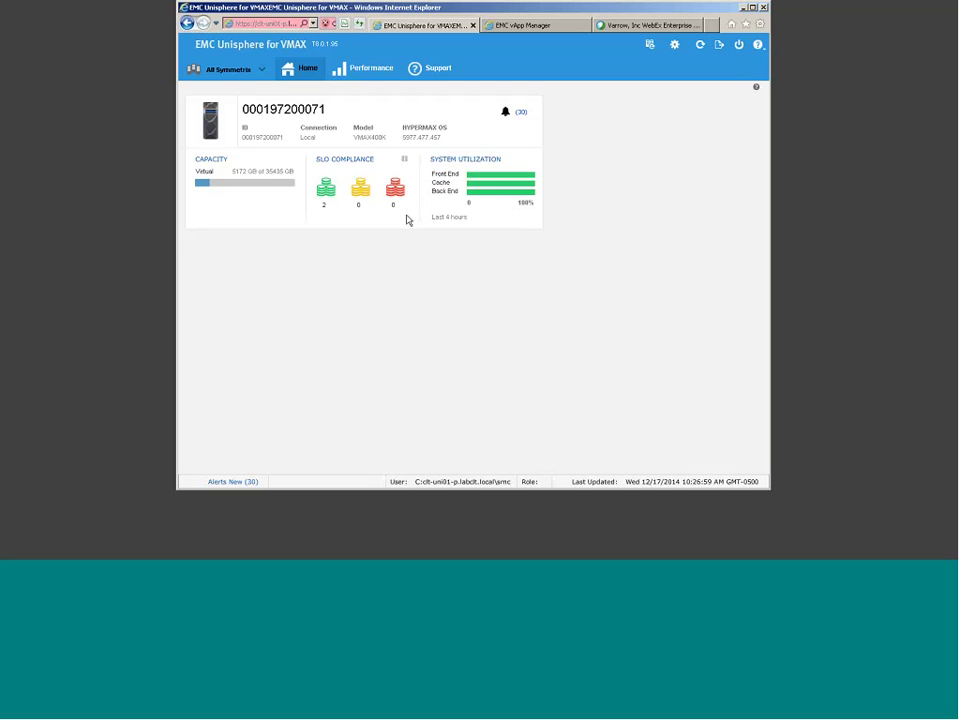
pyautogui.click(254, 72)
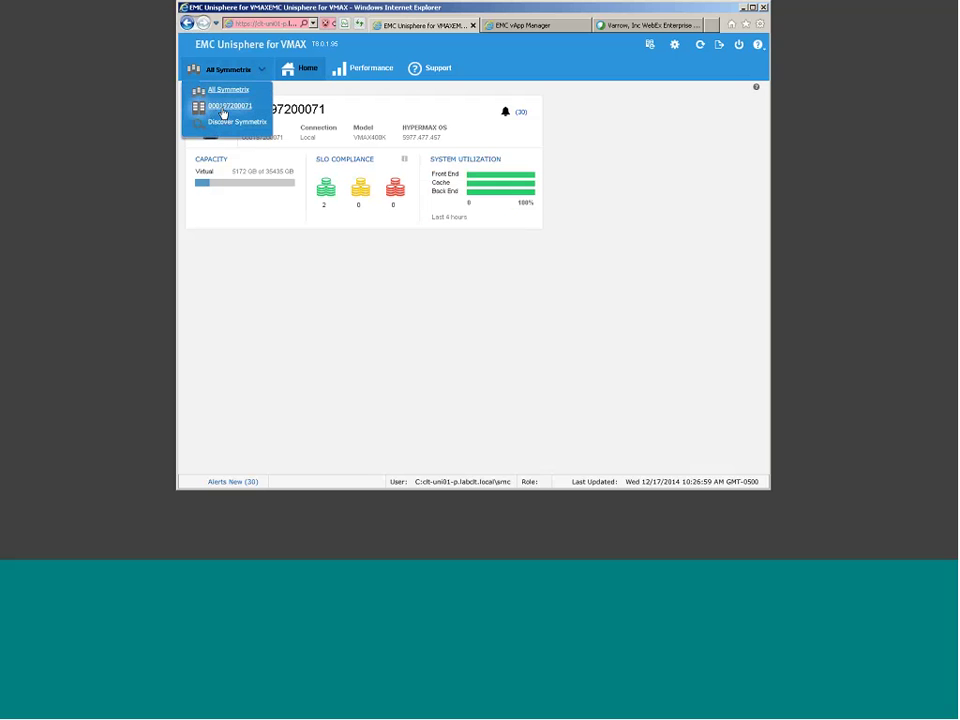
pyautogui.click(223, 115)
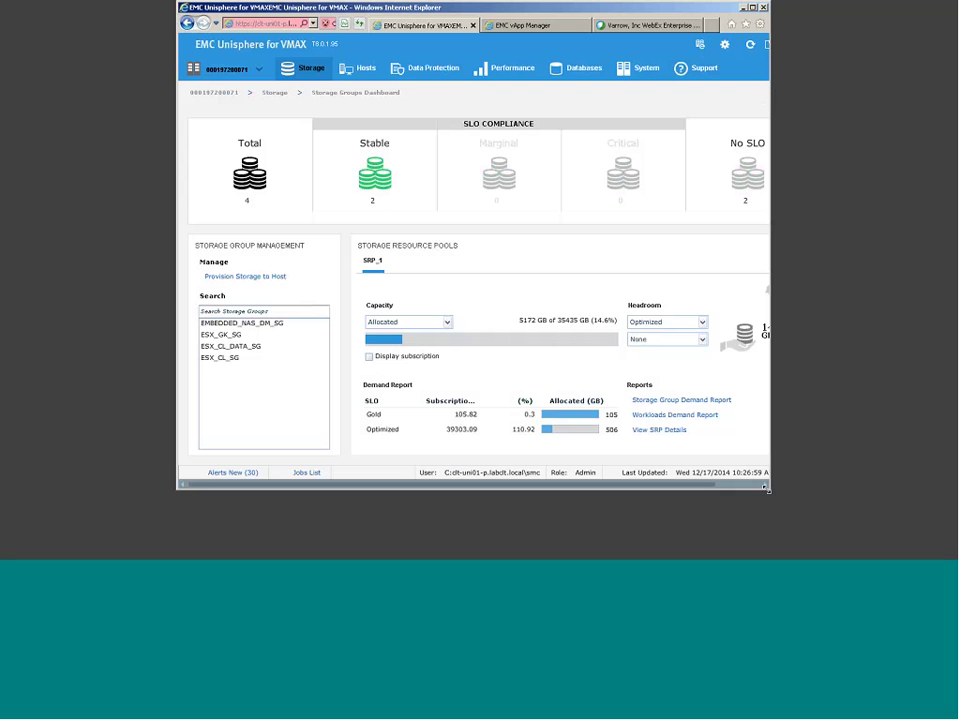
# Step: Drag the Internet Explorer window's corner outward so the full dashboard is visible
pyautogui.moveTo(790, 491); pyautogui.dragTo(843, 511)
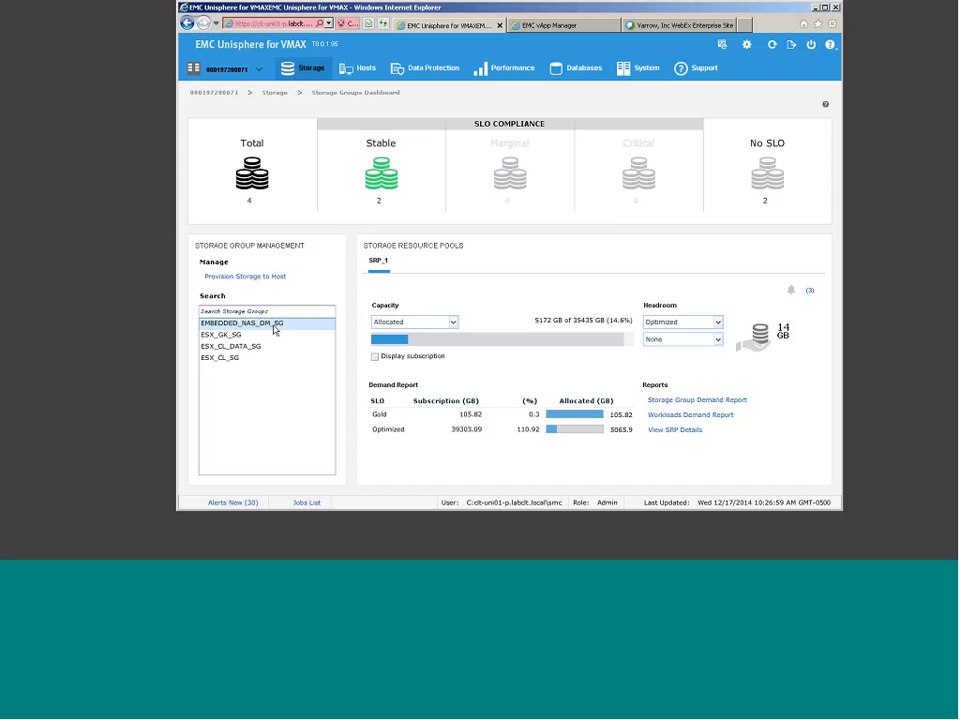
# Step: Select EMBEDDED_NAS_DM_SG, then ESX_CL_SG in the Storage Group Management list
pyautogui.click(274, 330)
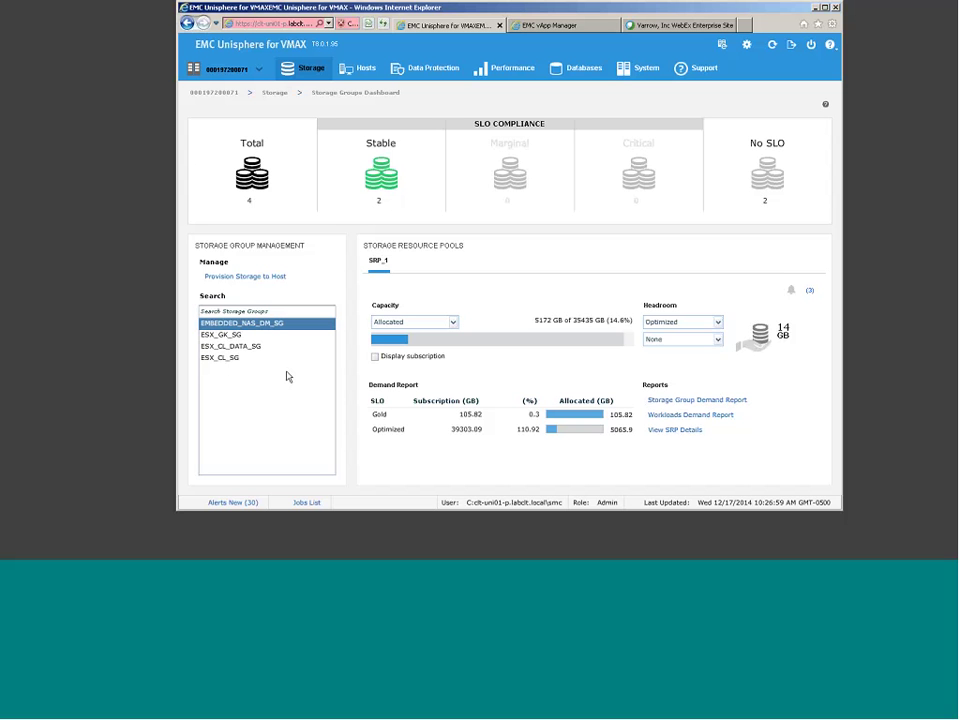
pyautogui.click(223, 360)
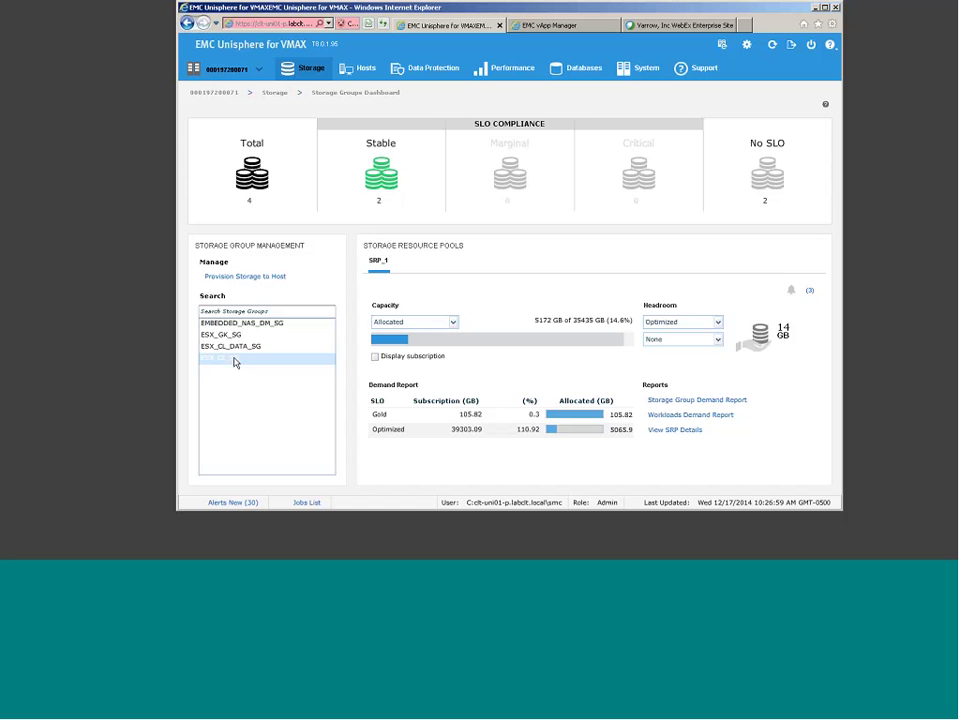
pyautogui.doubleClick(235, 362)
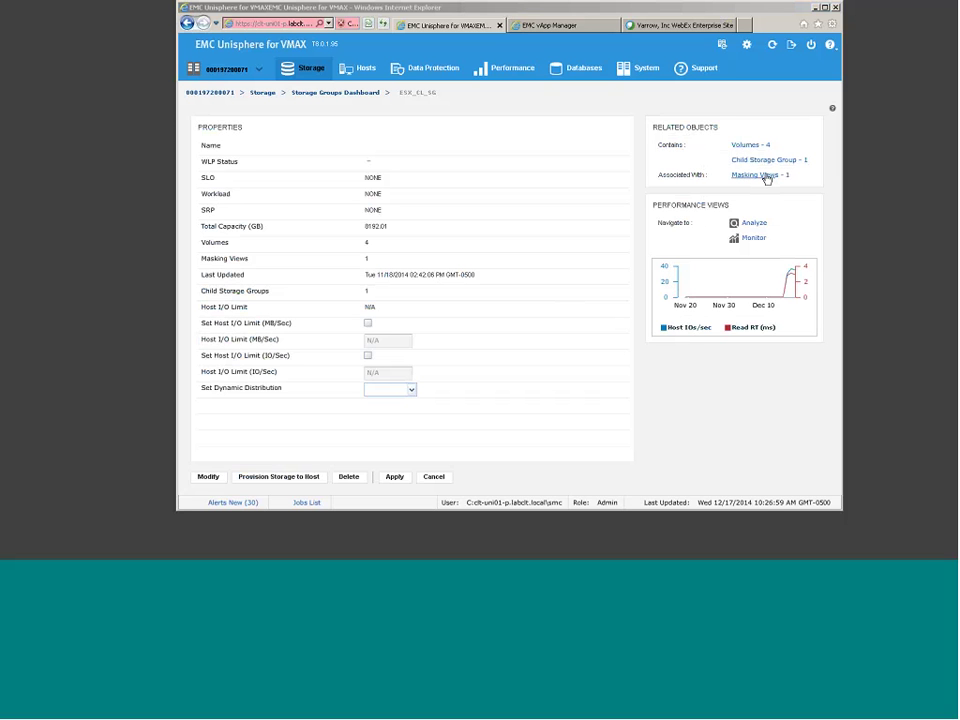
pyautogui.click(767, 178)
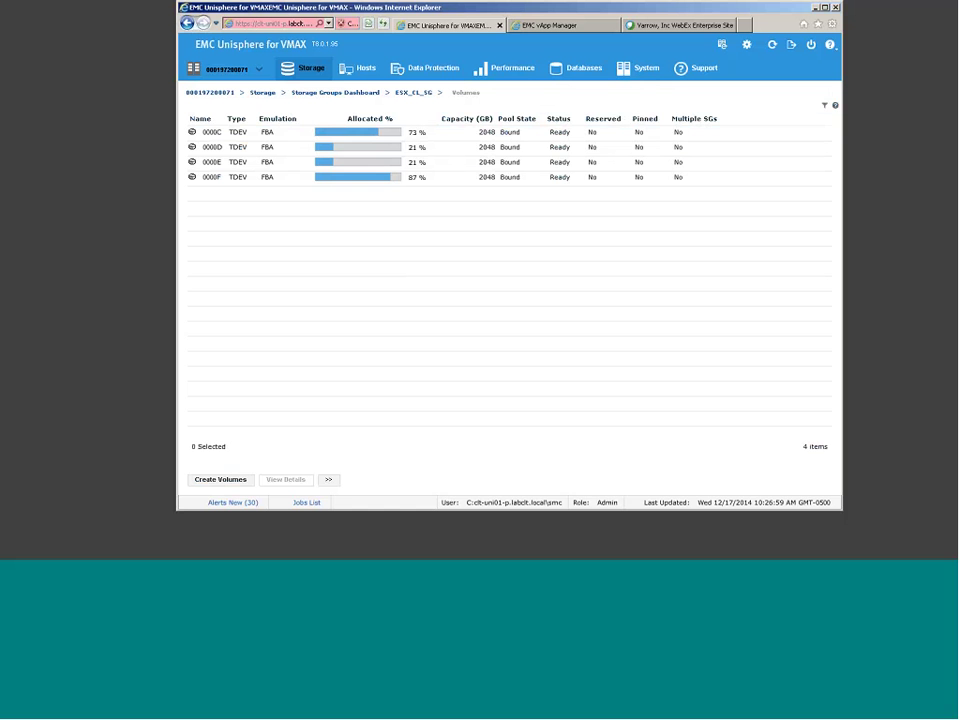
pyautogui.click(371, 96)
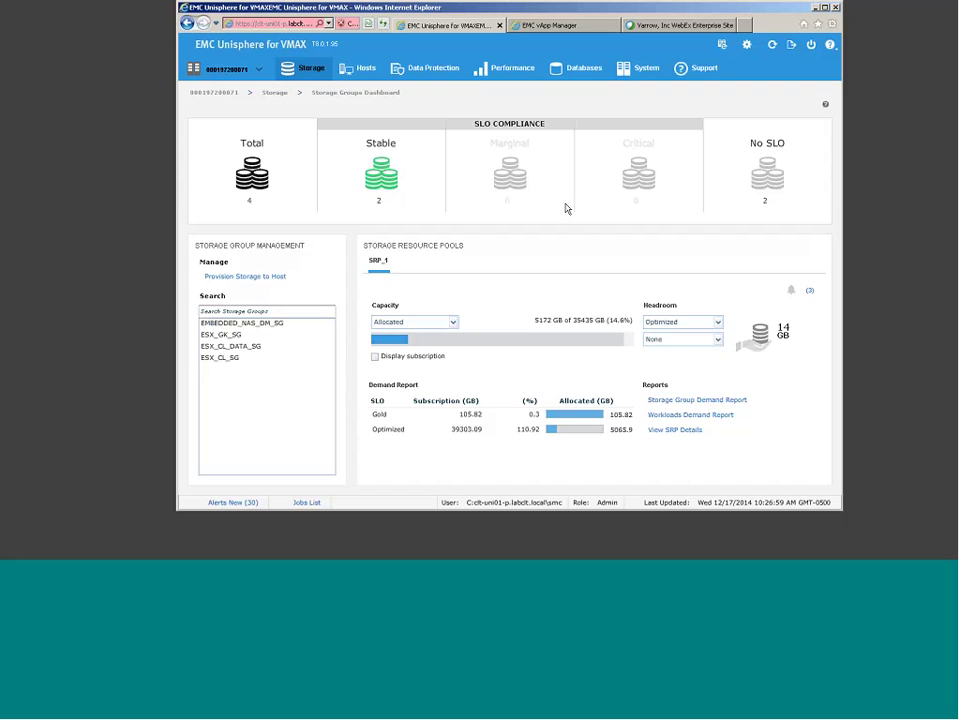
# Step: View the Service Levels page: Silver 8.0 ms, Gold 5.0 ms, Platinum 3.0 ms, Diamond under 1 ms
pyautogui.click(314, 68)
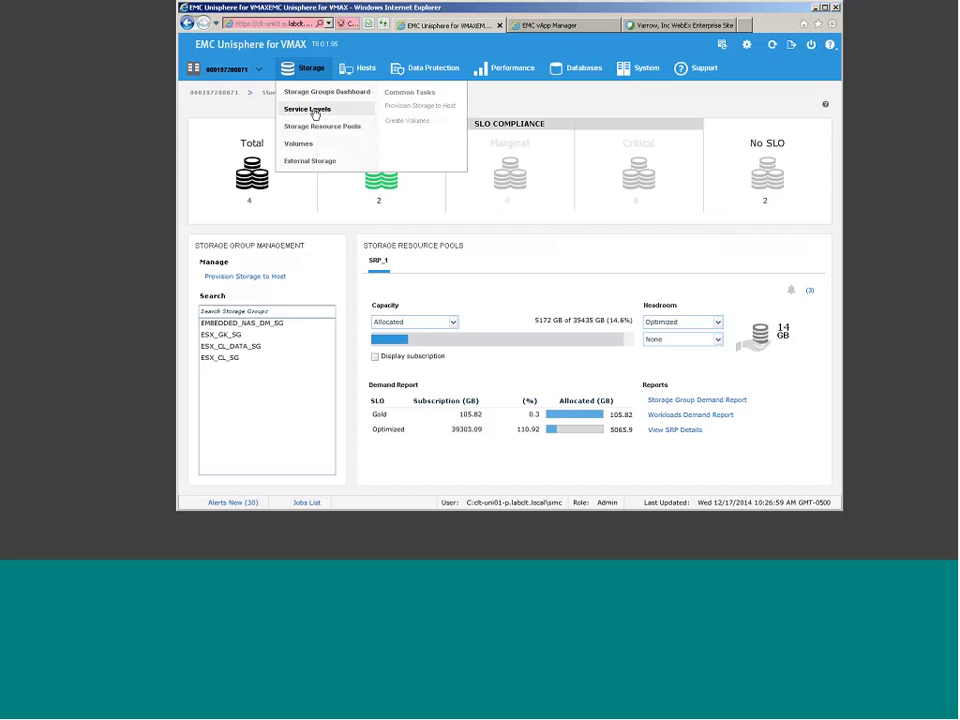
pyautogui.click(315, 112)
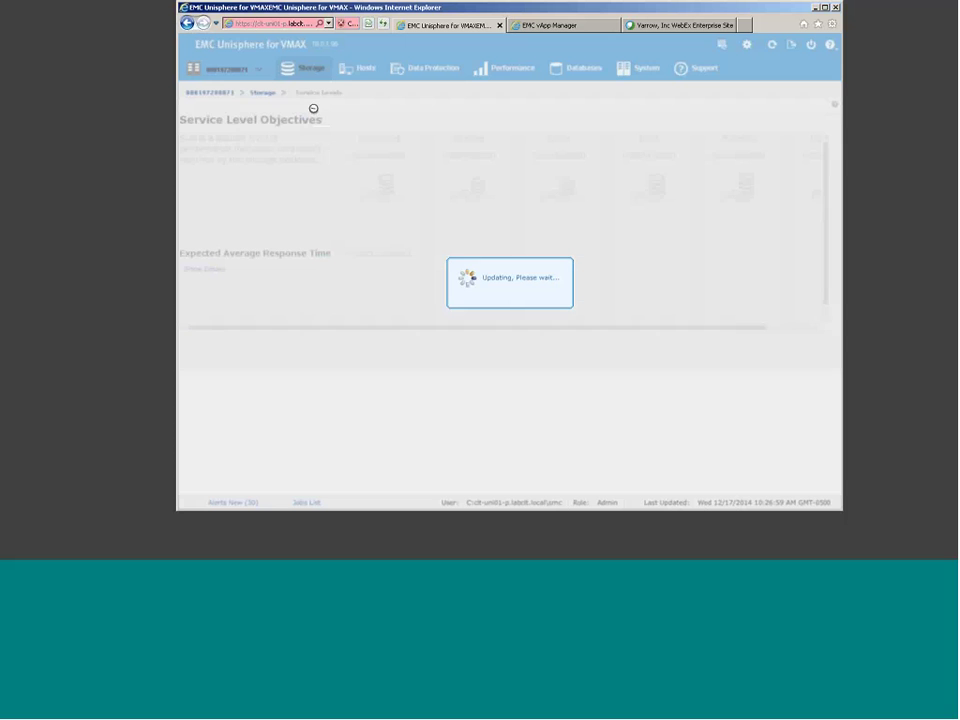
pyautogui.click(343, 229)
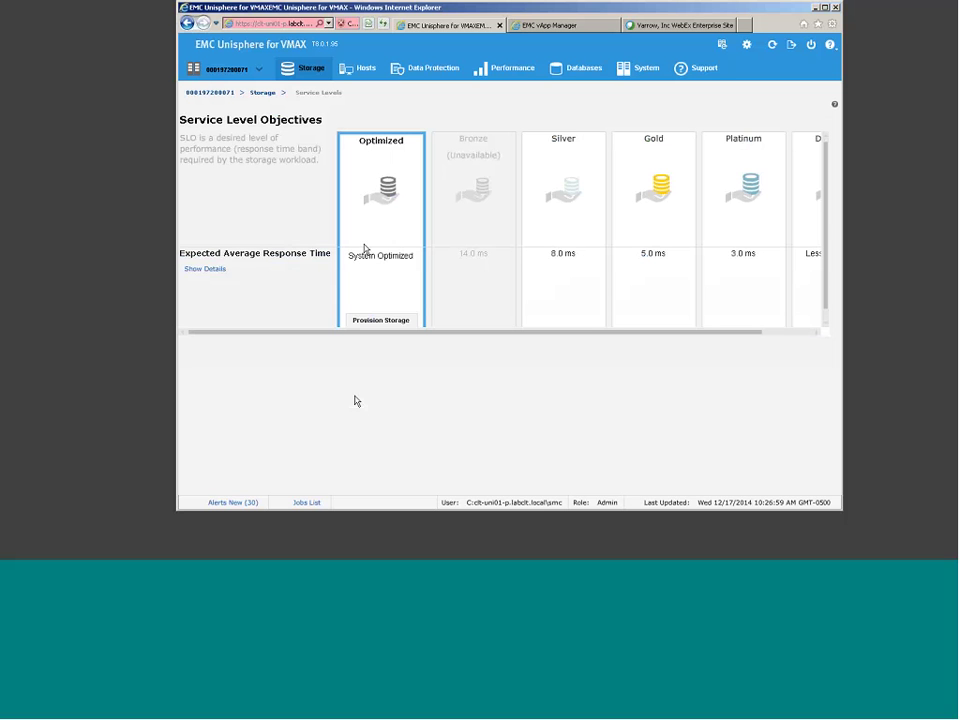
pyautogui.moveTo(367, 212)
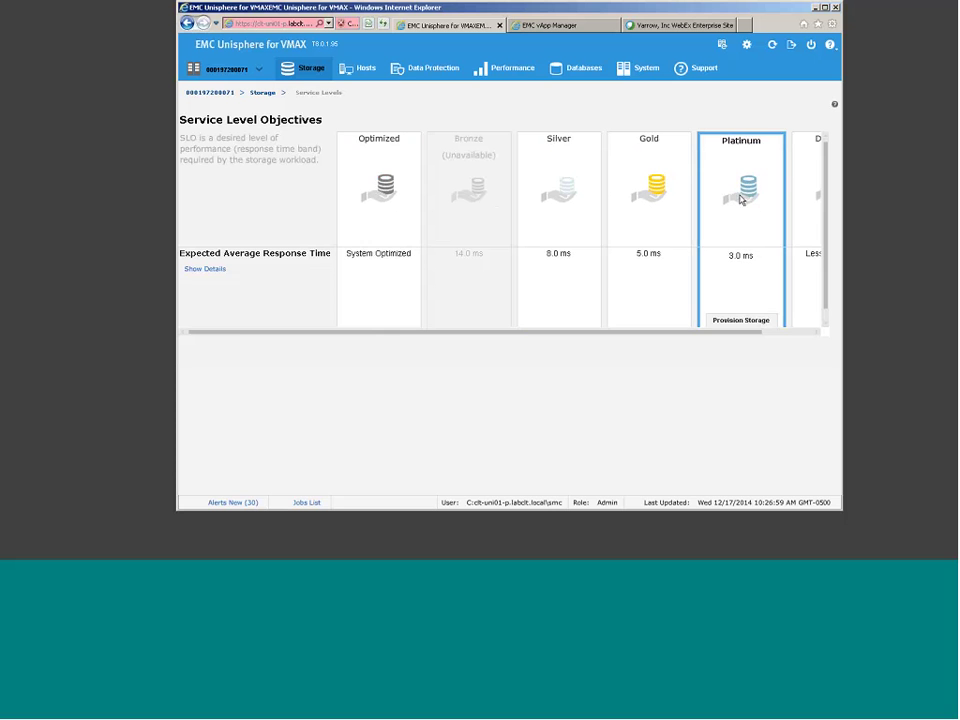
pyautogui.click(765, 332)
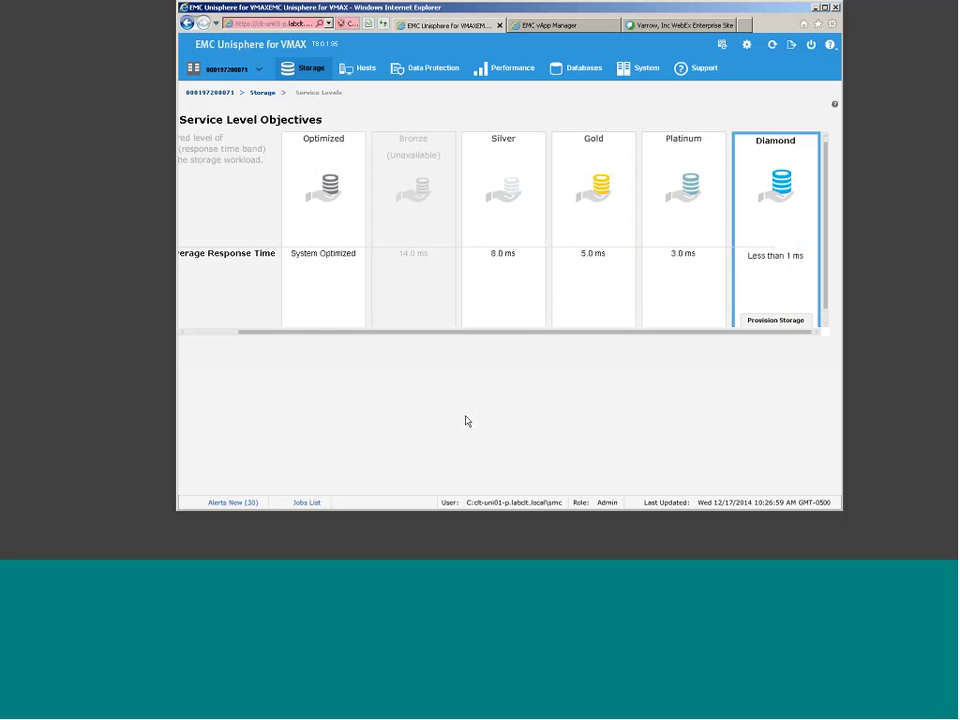
# Step: Open Storage Resource Pools to view SRP_1: 35435.04 GB usable, 30263.27 GB free, three disk groups
pyautogui.click(261, 93)
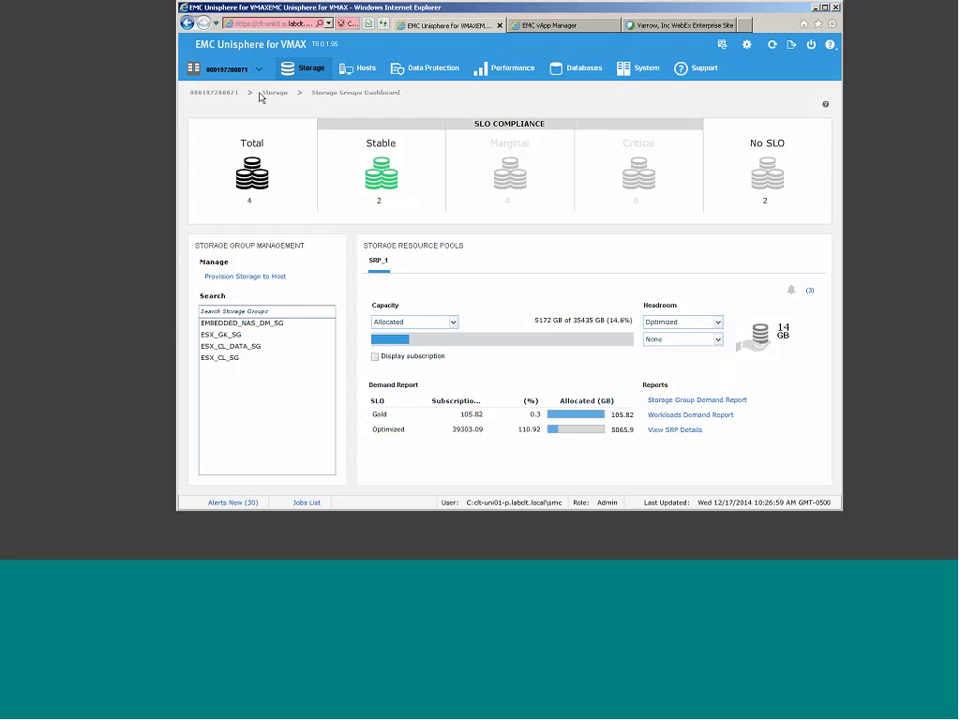
pyautogui.moveTo(303, 68)
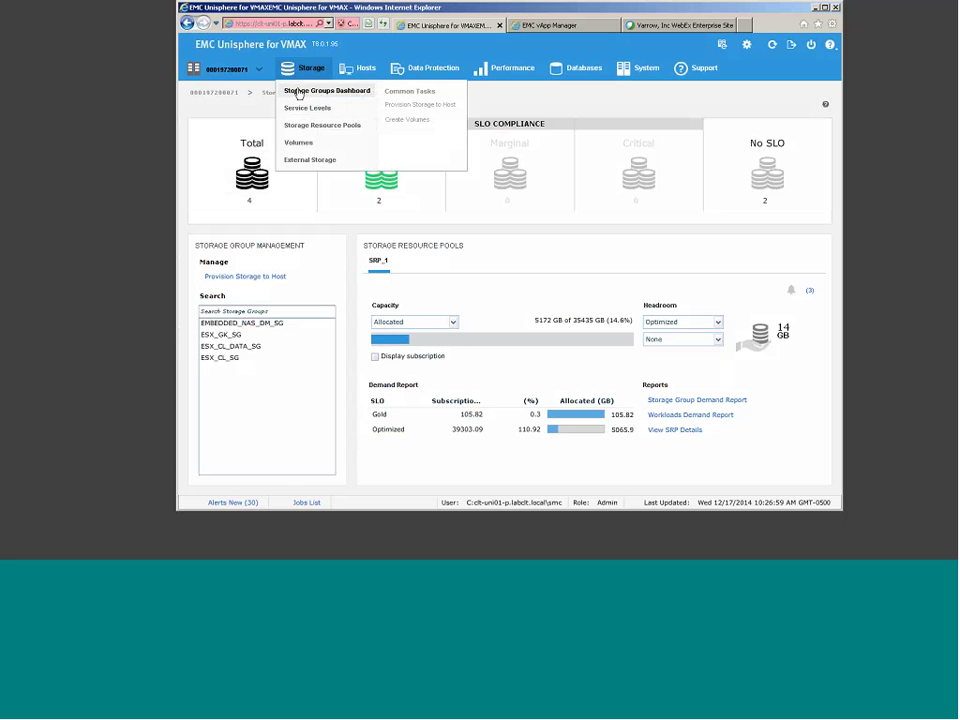
pyautogui.click(325, 127)
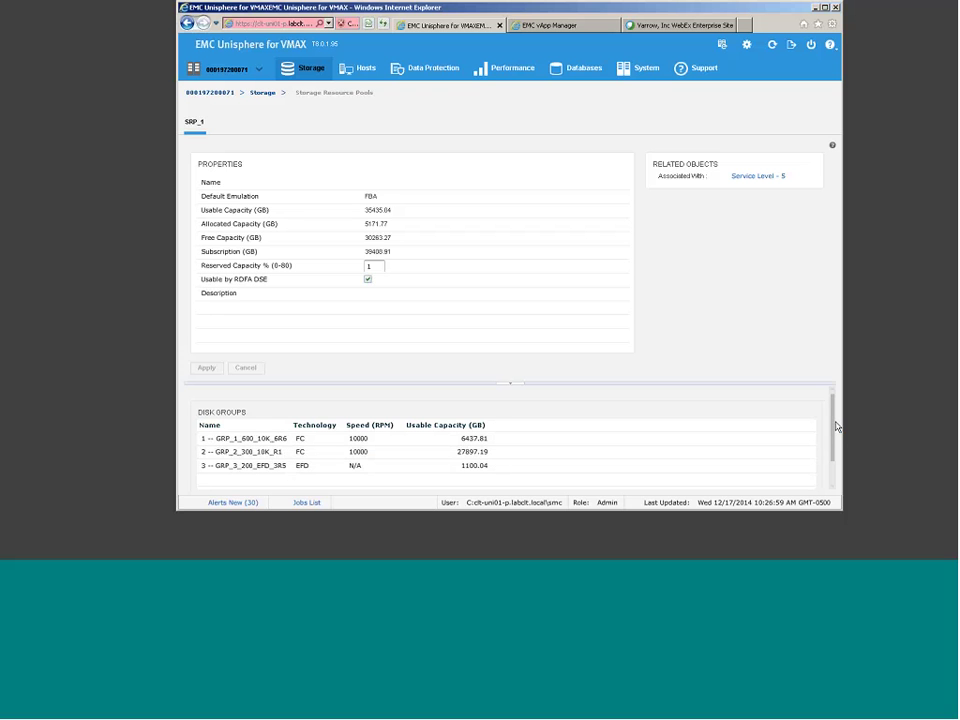
pyautogui.moveTo(837, 425)
pyautogui.mouseDown()
pyautogui.moveTo(837, 468)
pyautogui.moveTo(836, 435)
pyautogui.mouseUp()
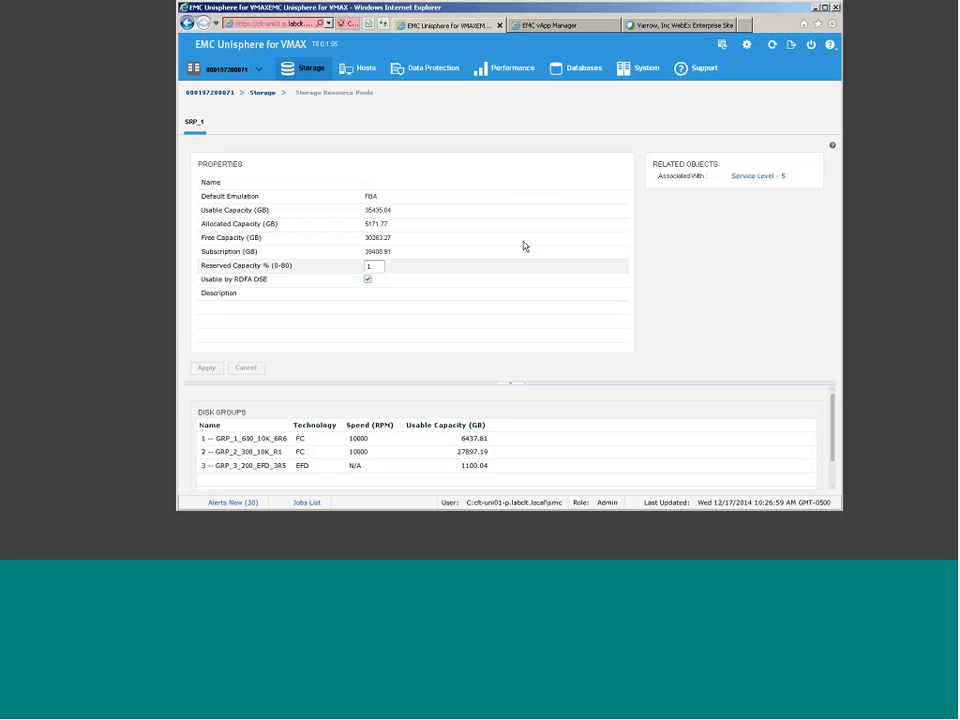
# Step: Review SRP_1's five linked service levels, then return to the Storage Groups Dashboard
pyautogui.click(758, 176)
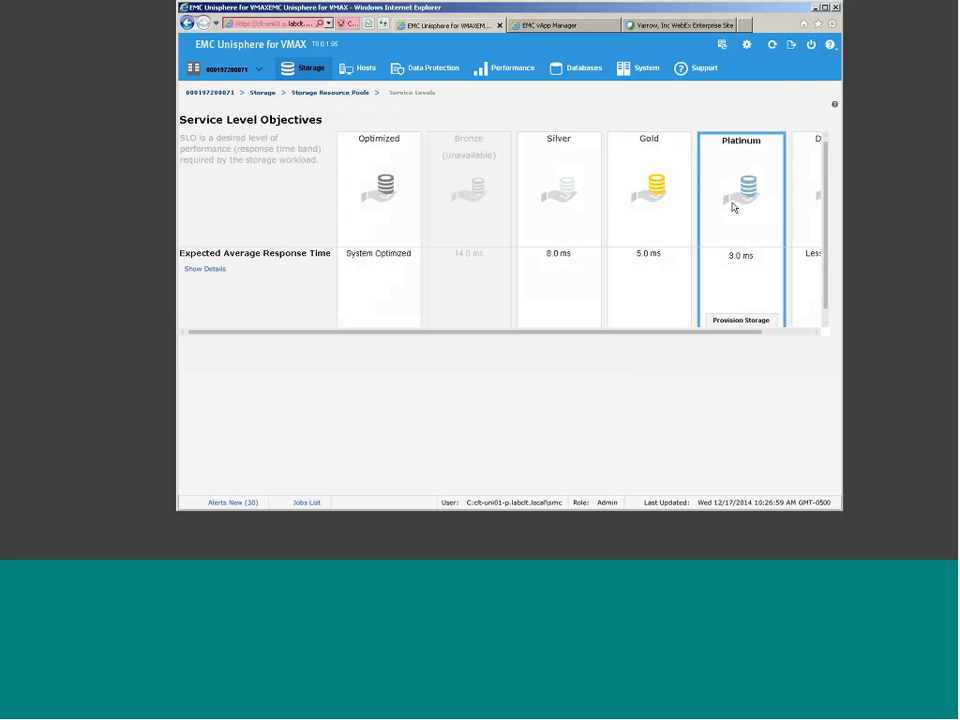
pyautogui.moveTo(365, 255)
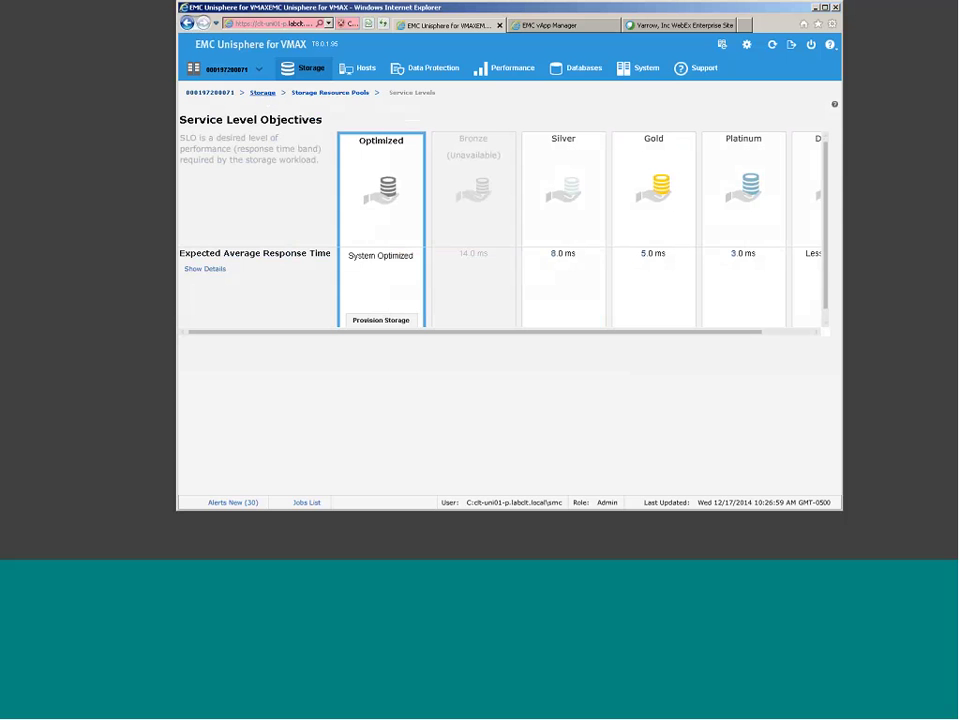
pyautogui.click(264, 93)
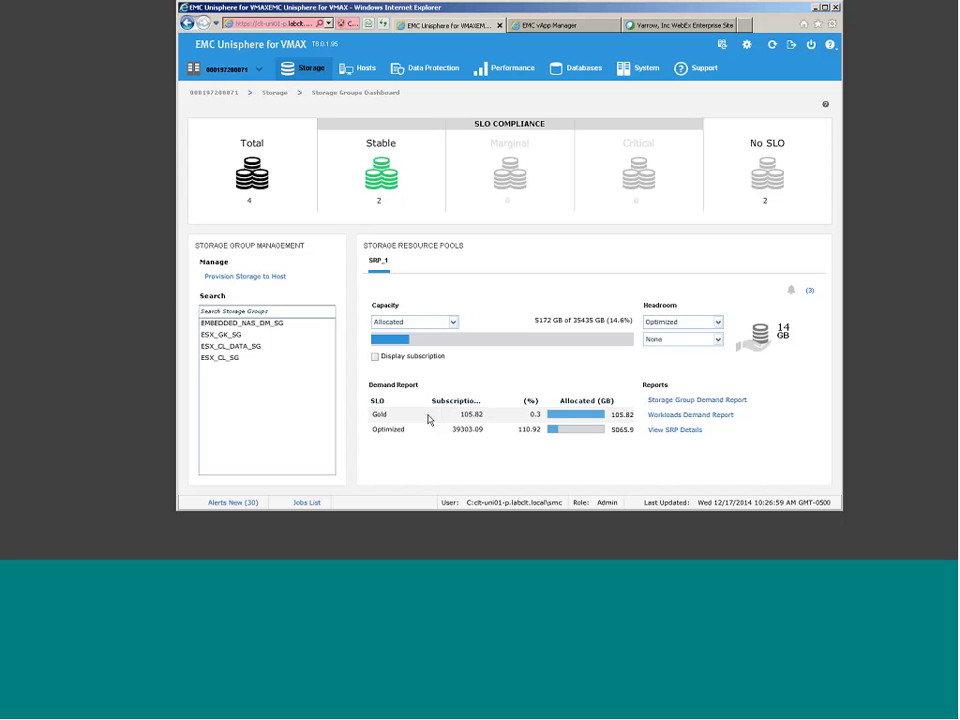
# Step: Select the Gold row (105.82 GB allocated) in SRP_1's Demand Report
pyautogui.click(428, 417)
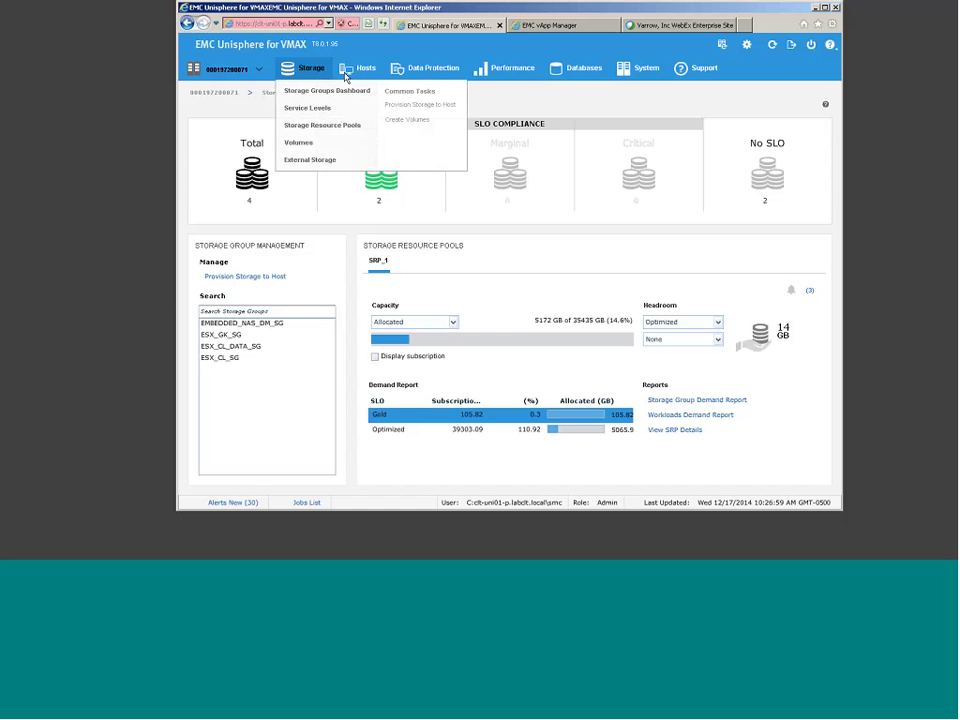
pyautogui.moveTo(300, 68)
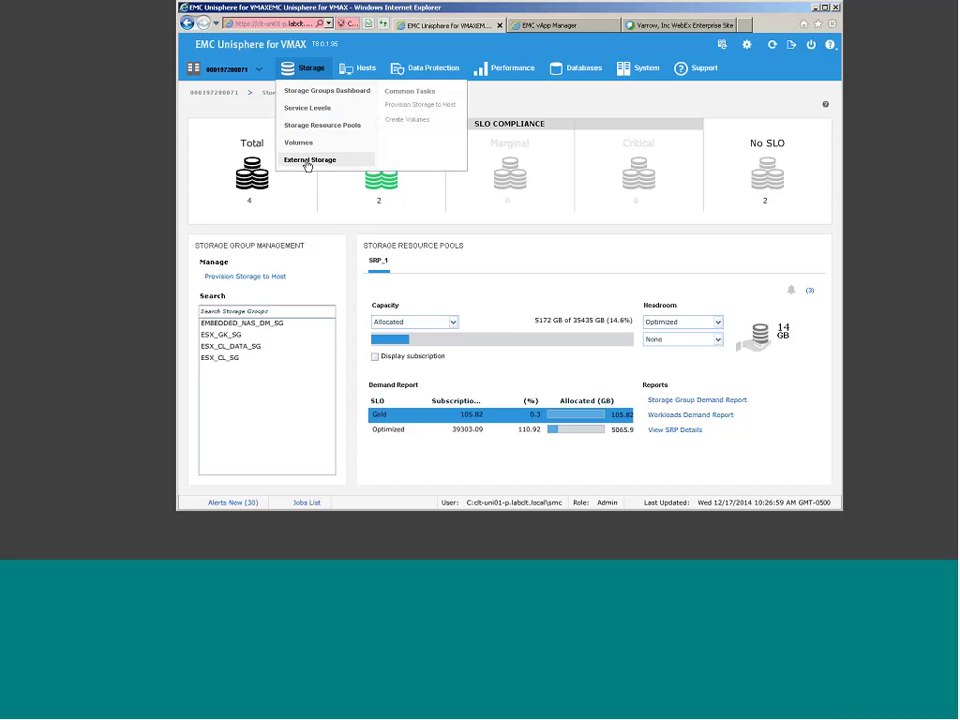
# Step: Open the Hosts list and expand the ESX_CL_IG host group with its 10 initiators
pyautogui.click(362, 70)
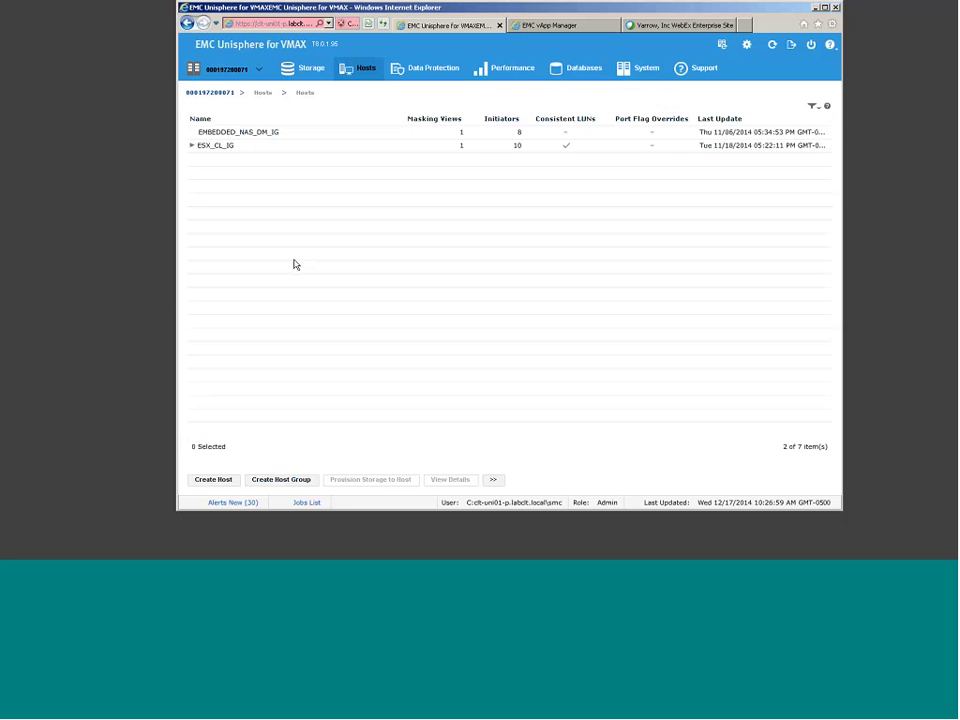
pyautogui.click(191, 146)
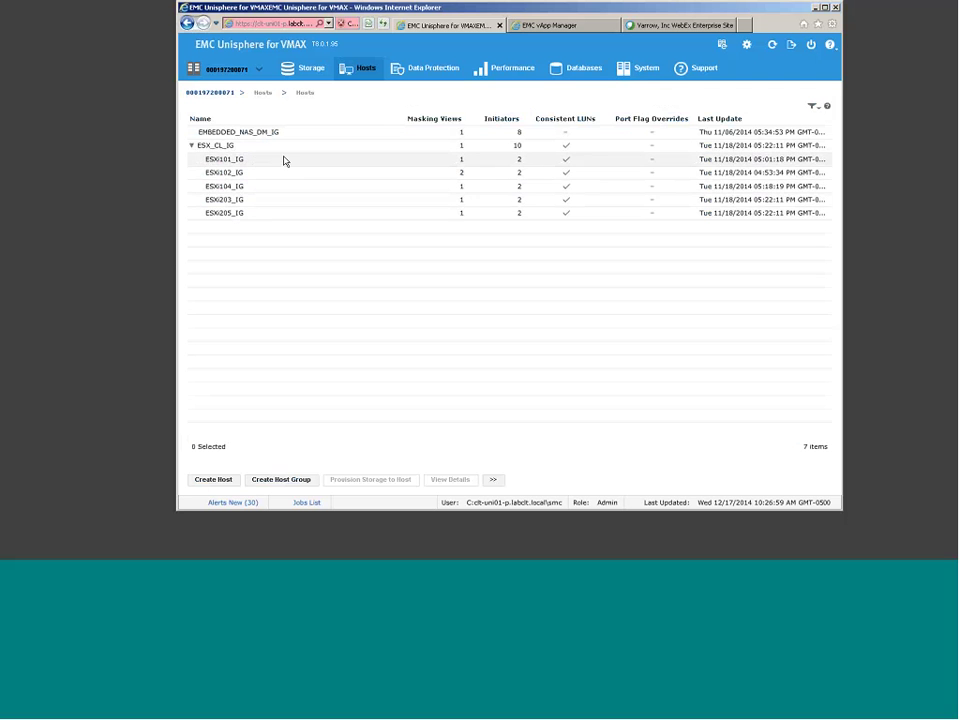
pyautogui.moveTo(364, 70)
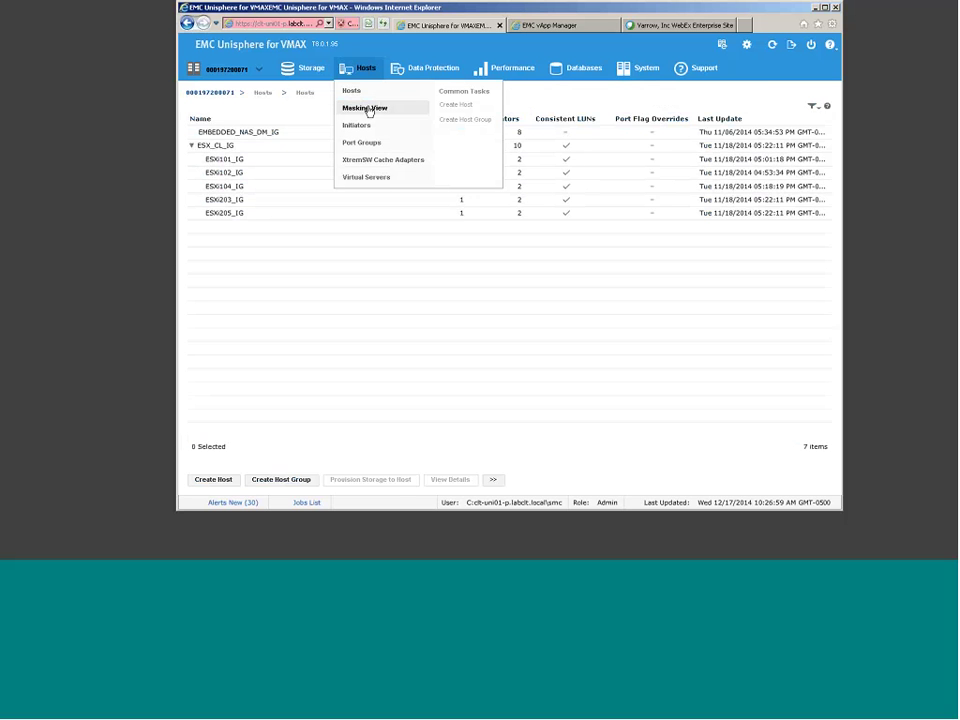
# Step: Step through masking views EMBEDDED_NAS_DM_MV, ESX02_GK_MV and ESX_CL_MV, then open Virtual Servers
pyautogui.click(367, 109)
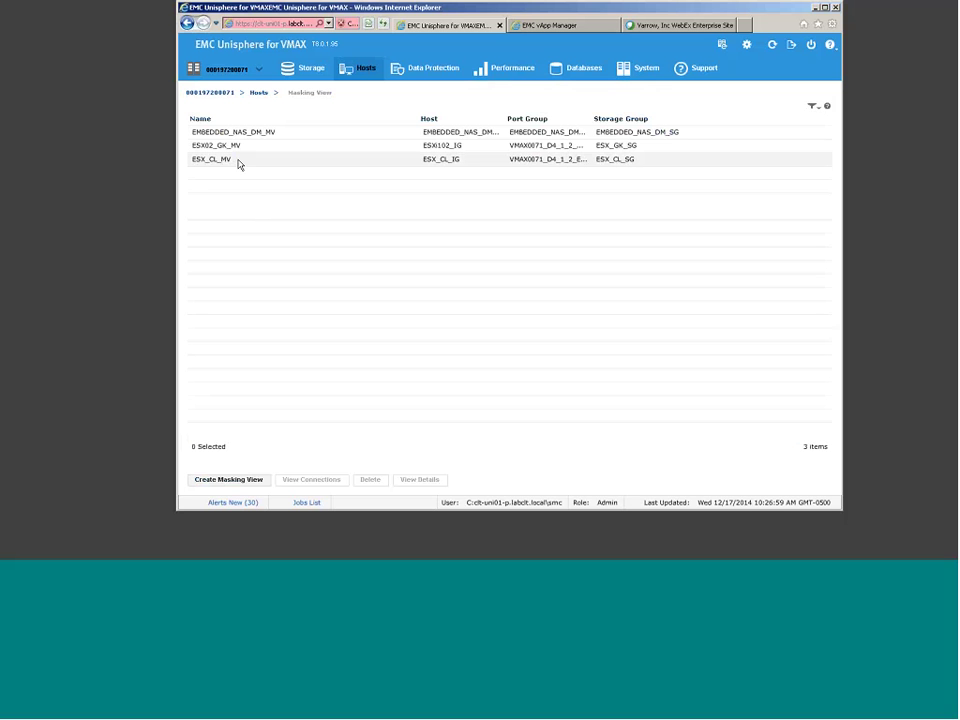
pyautogui.click(293, 133)
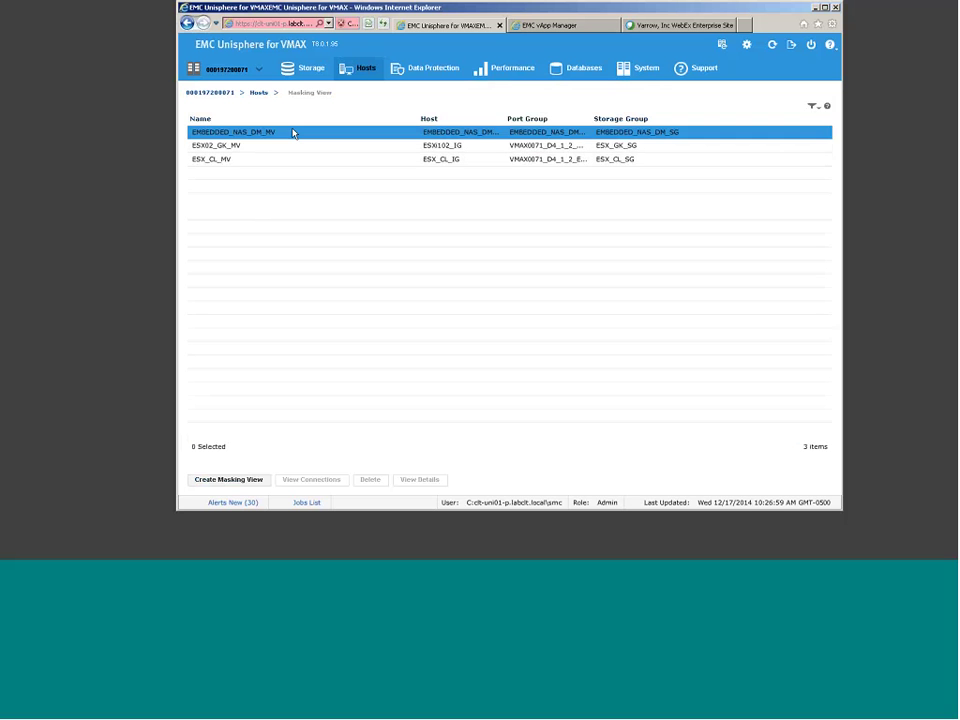
pyautogui.click(427, 147)
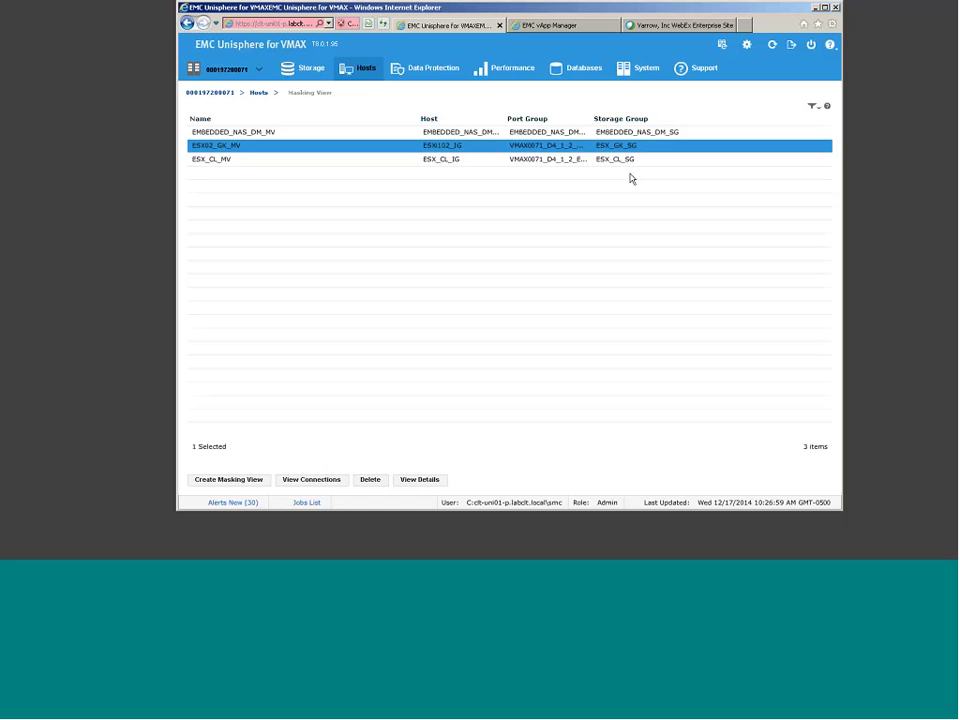
pyautogui.press('Up')
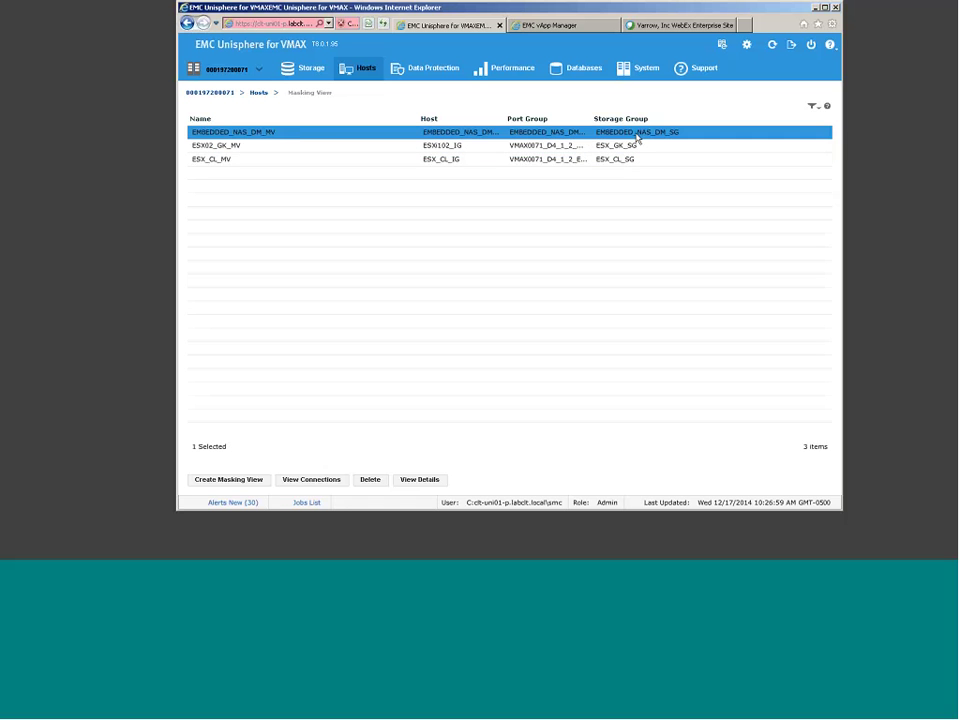
pyautogui.press('Down')
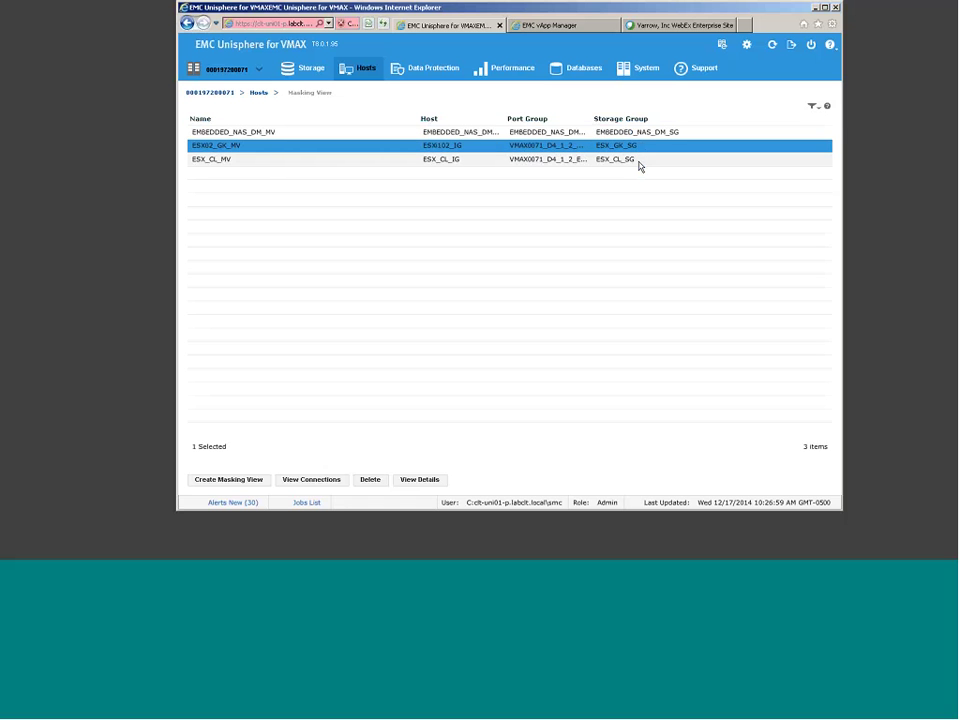
pyautogui.press('Down')
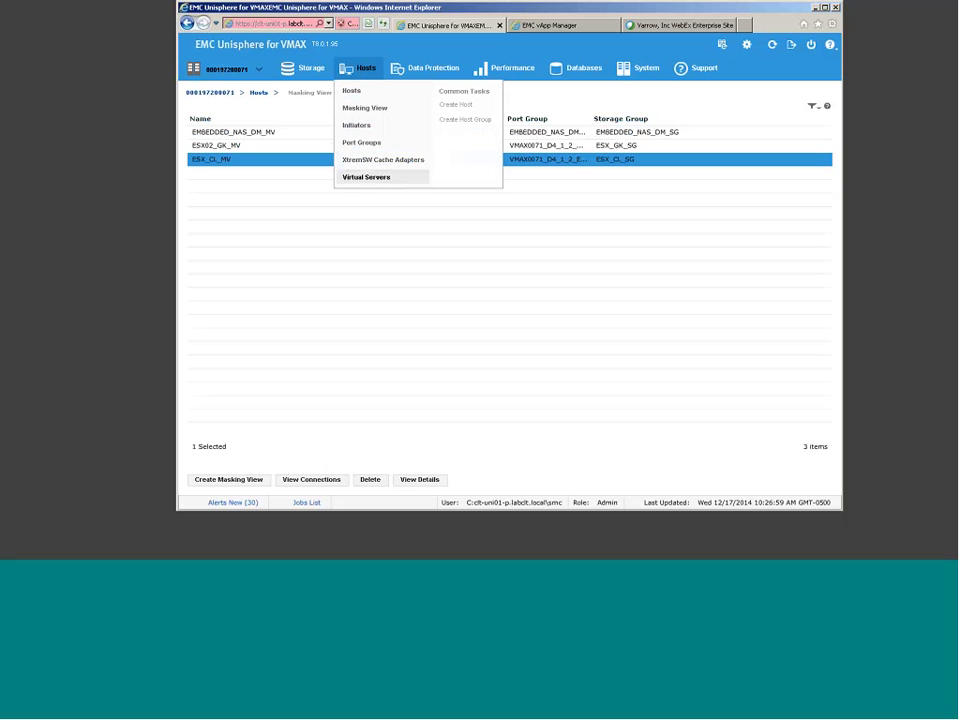
pyautogui.click(385, 180)
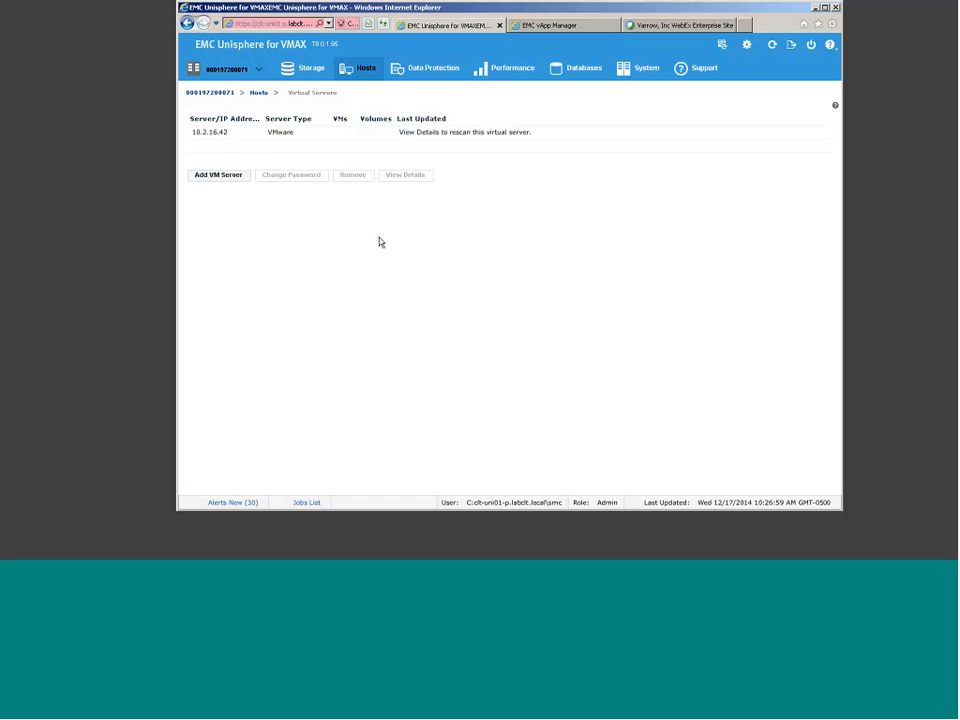
# Step: With virtual server 10.2.16.42 selected, show the Data Protection dashboard: 4 storage groups, all unprotected
pyautogui.click(285, 137)
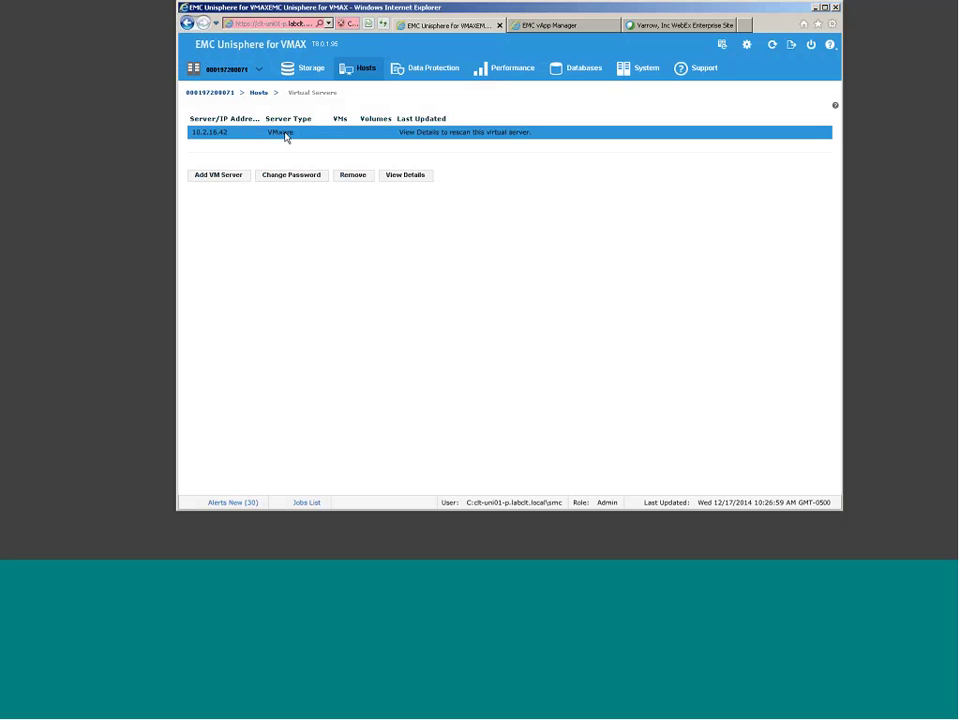
pyautogui.click(406, 141)
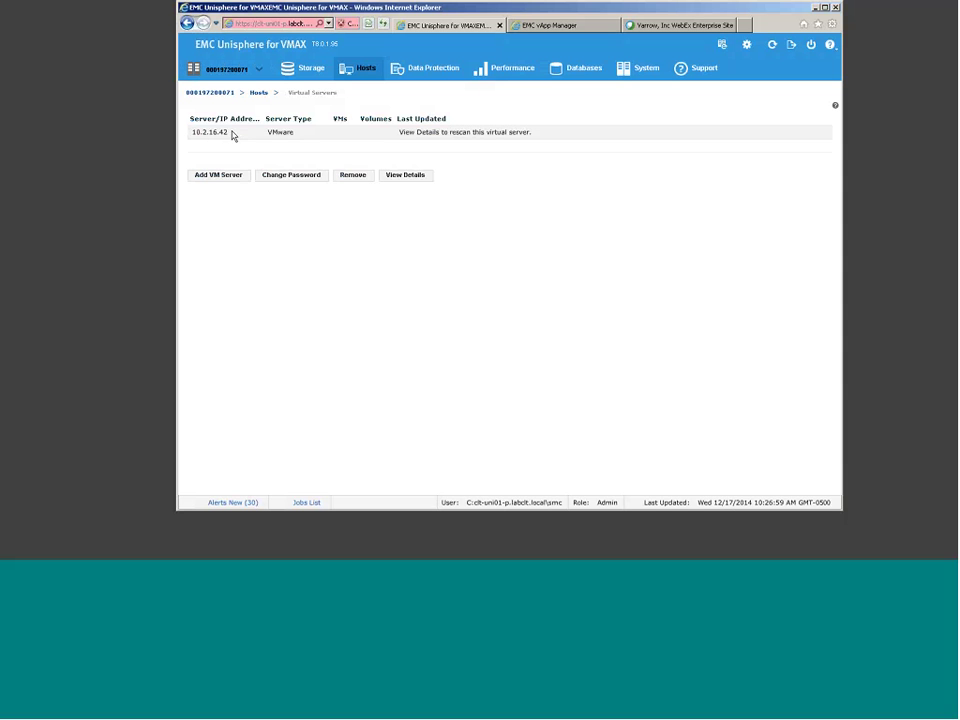
pyautogui.click(228, 138)
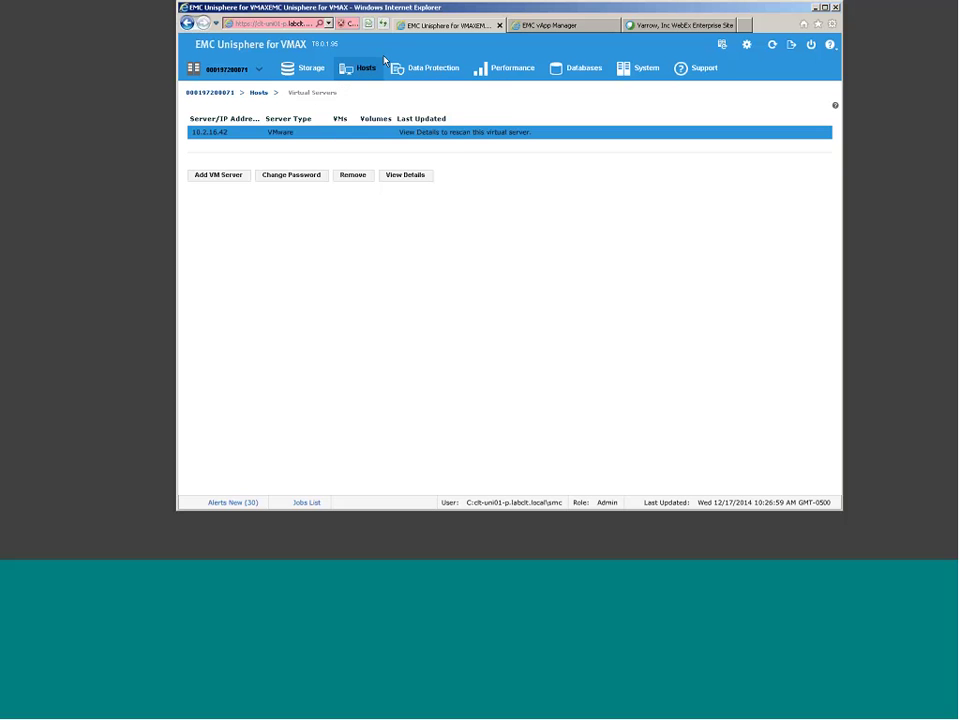
pyautogui.click(419, 67)
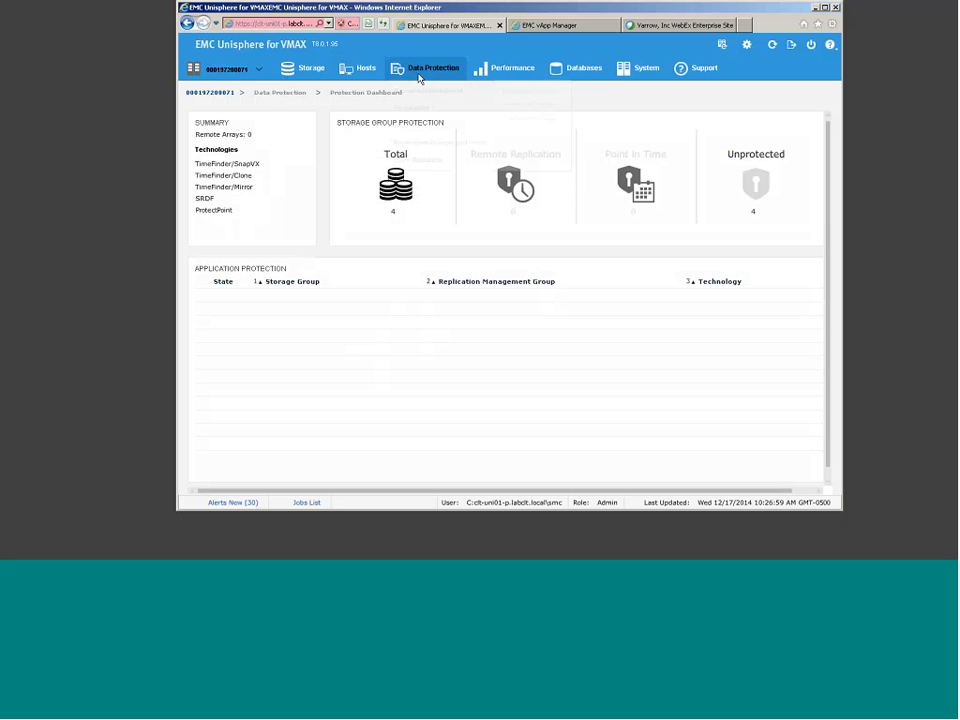
# Step: Go to Data Protection's Open Replicator page with RecoverPoint and Open Replicator sessions and SAN View
pyautogui.moveTo(419, 79)
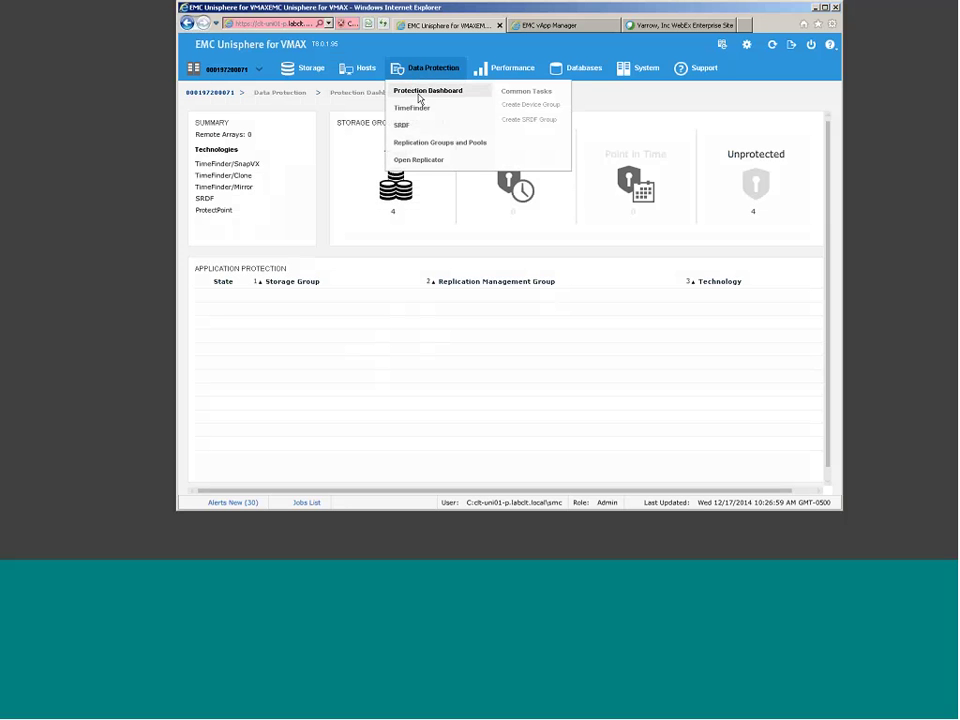
pyautogui.click(419, 161)
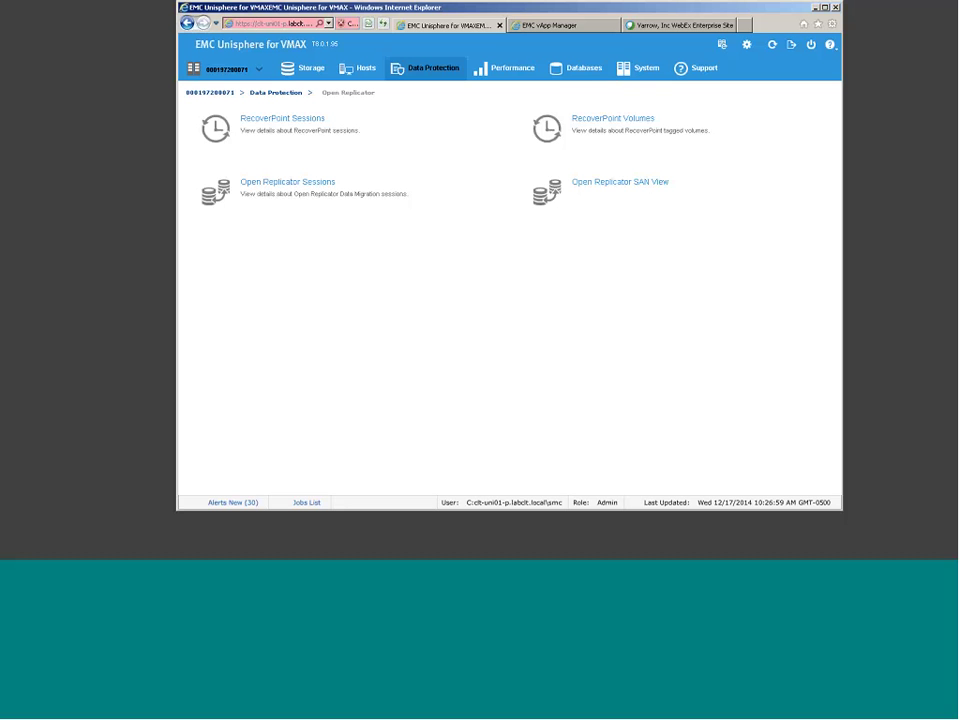
# Step: View the Heatmap under Performance EMC Views, then show the empty Databases list
pyautogui.moveTo(505, 76)
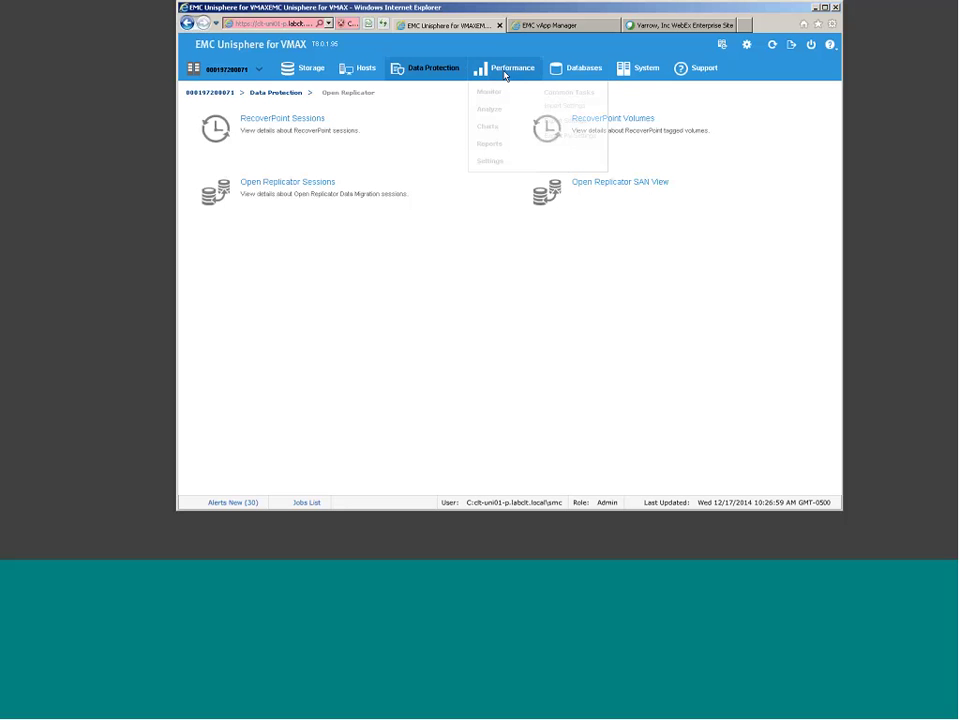
pyautogui.click(505, 76)
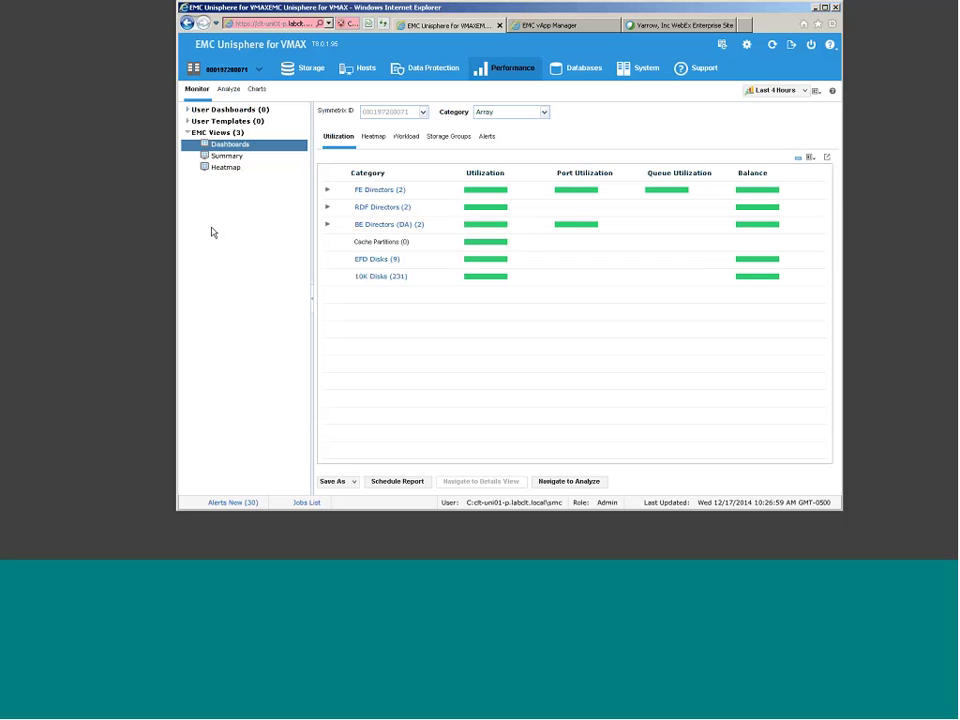
pyautogui.click(224, 168)
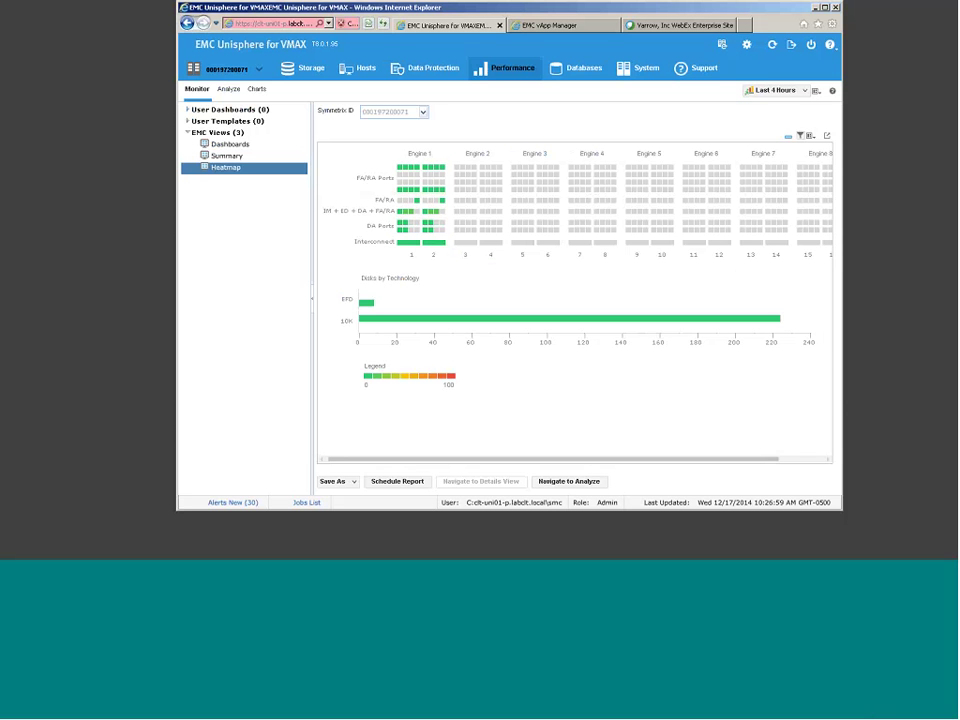
pyautogui.click(583, 70)
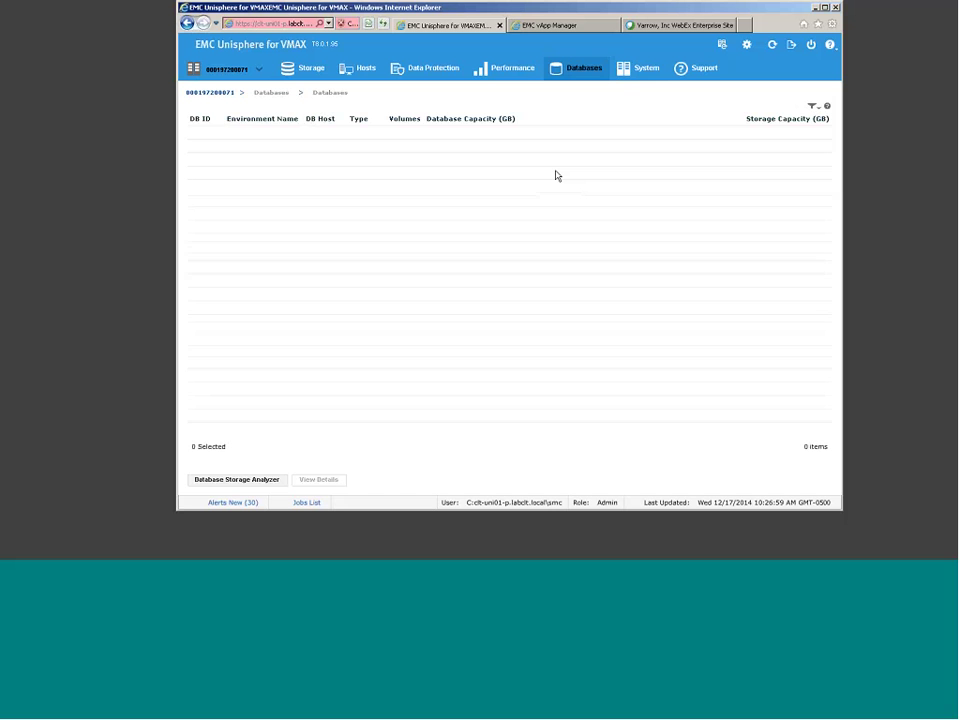
pyautogui.click(640, 70)
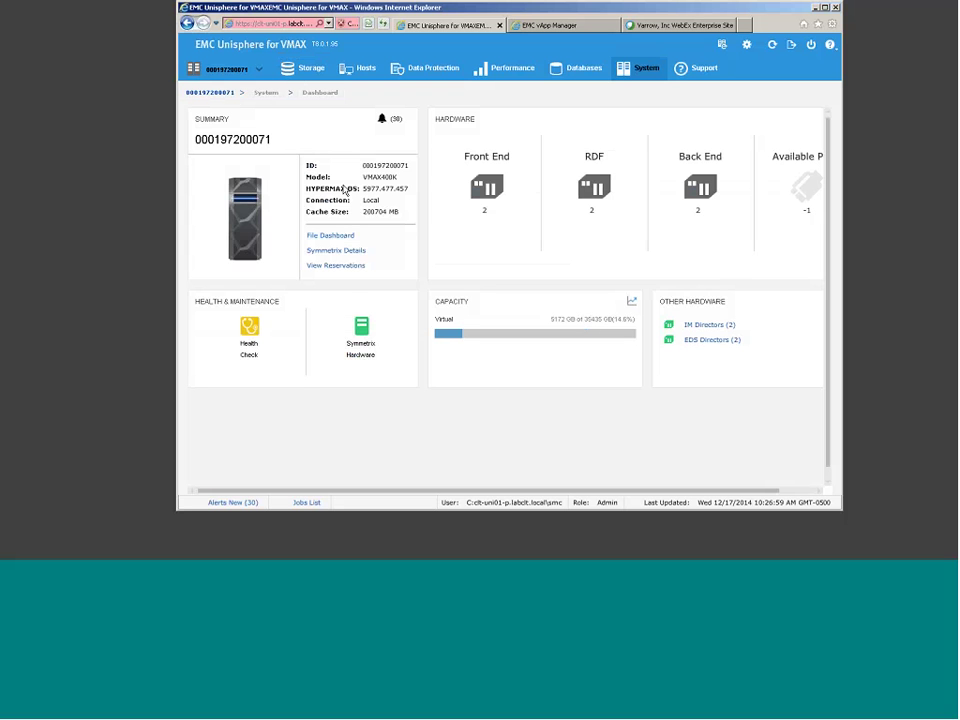
pyautogui.moveTo(296, 71)
pyautogui.click(503, 176)
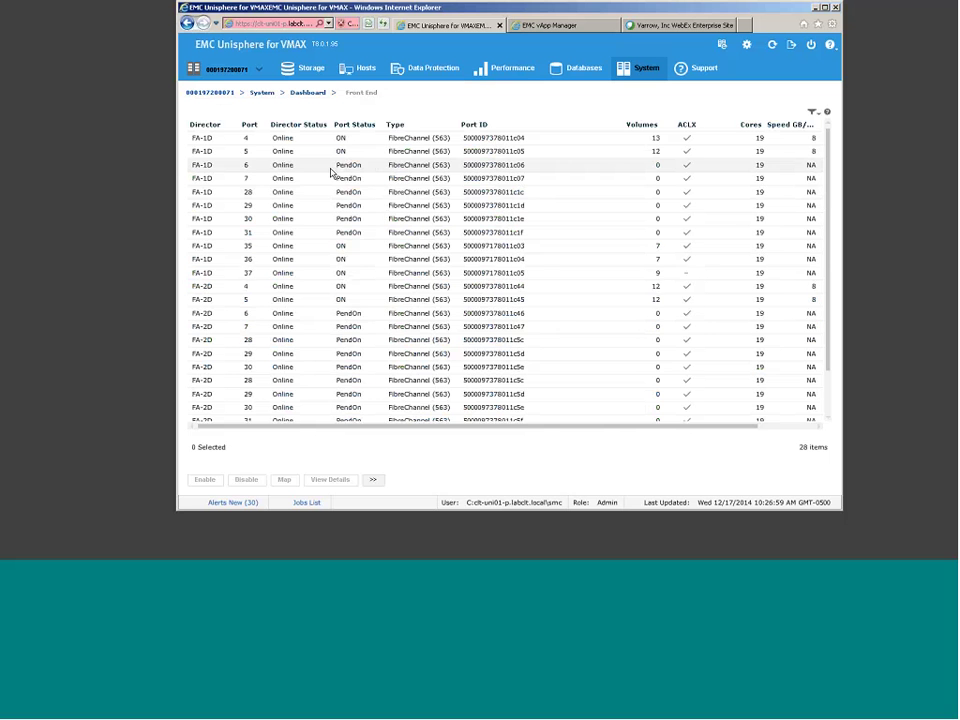
pyautogui.scroll(-3, 340, 170)
pyautogui.scroll(3, 340, 170)
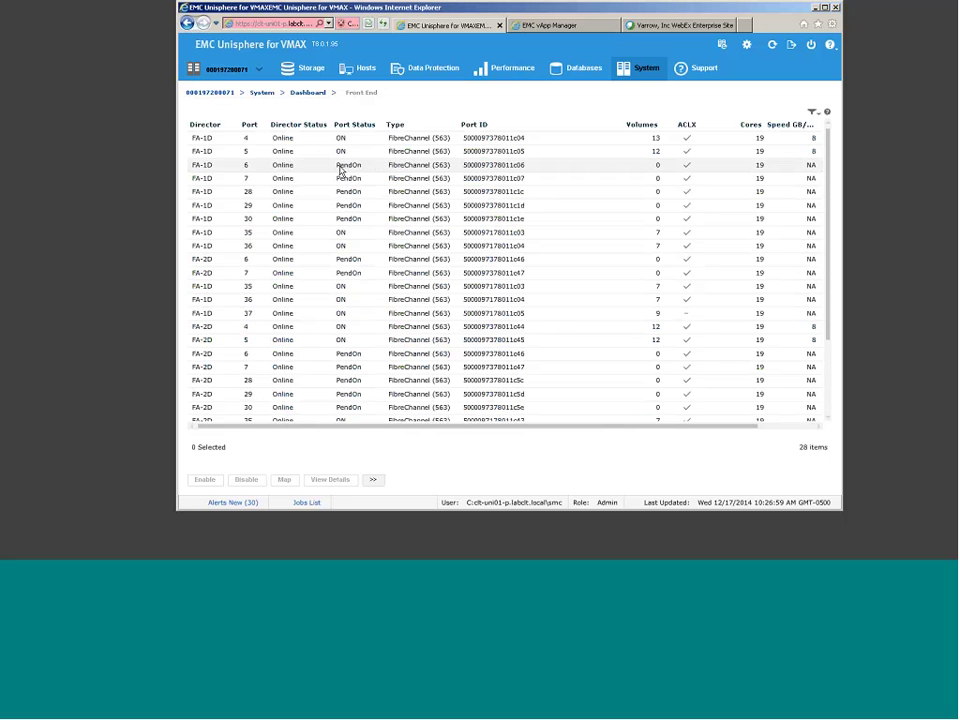
pyautogui.click(310, 92)
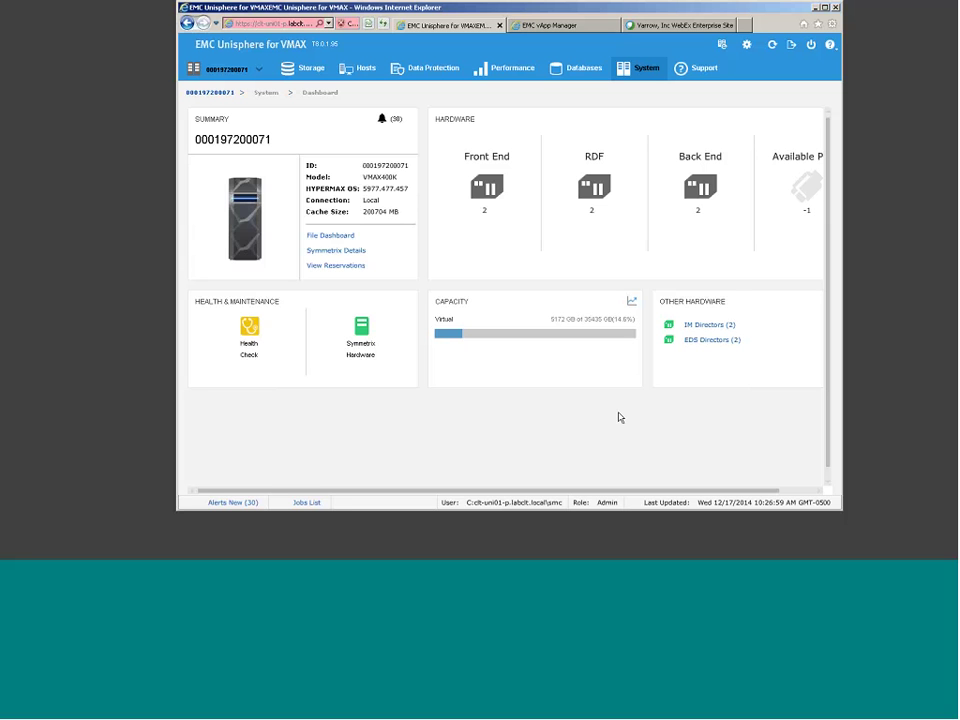
# Step: Scroll the dashboard right and return to the Storage Groups Dashboard, showing 4 storage groups
pyautogui.click(795, 490)
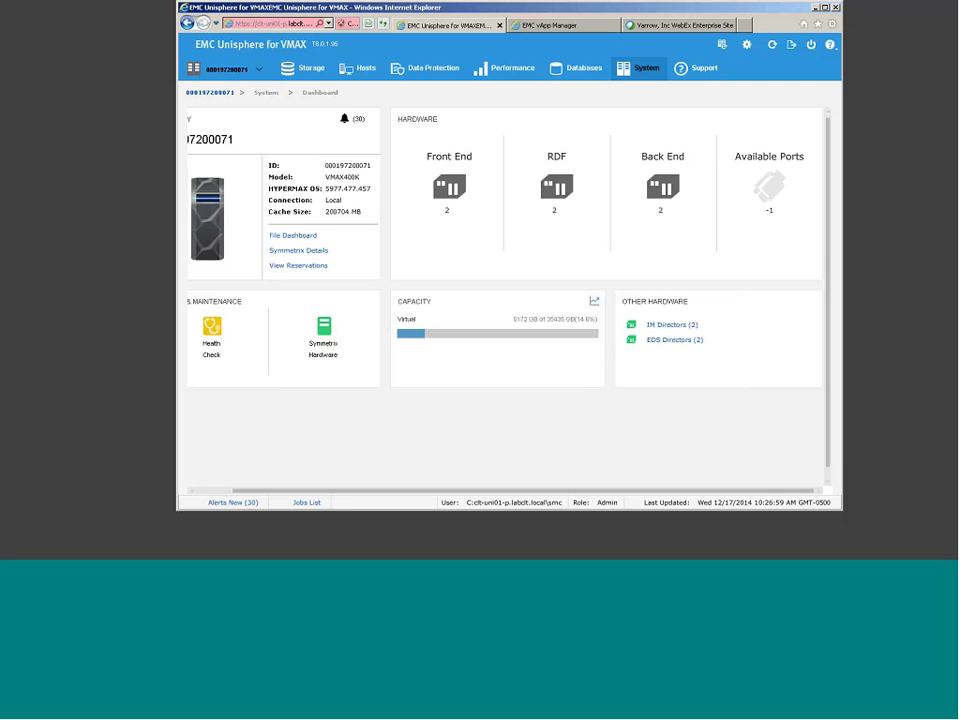
pyautogui.click(300, 91)
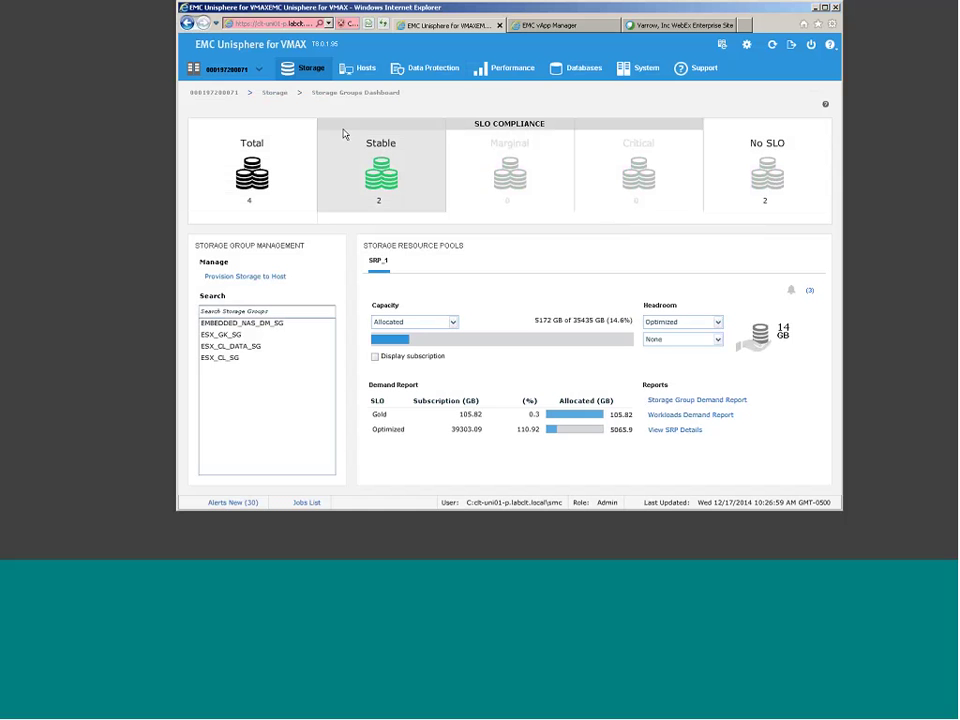
pyautogui.click(227, 71)
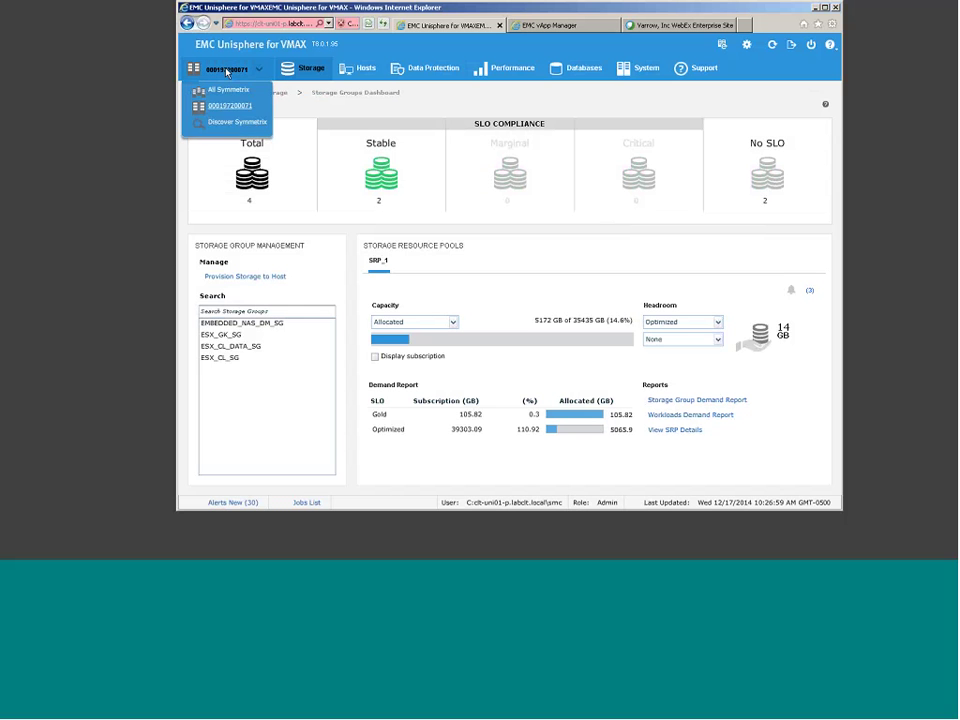